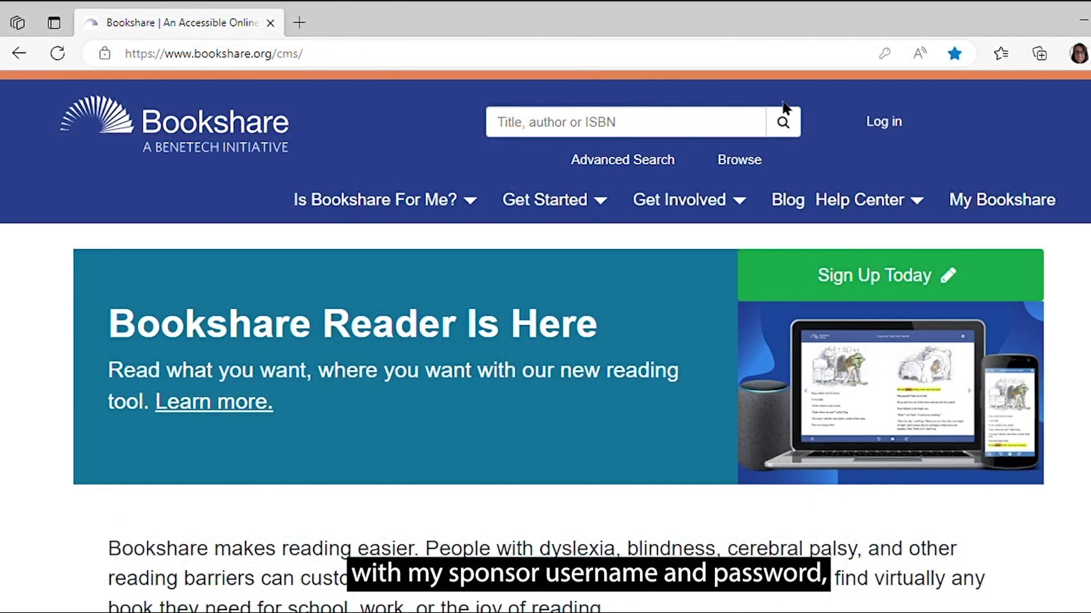
Step: Sign in to Bookshare using the saved sponsor account credentials
click(897, 130)
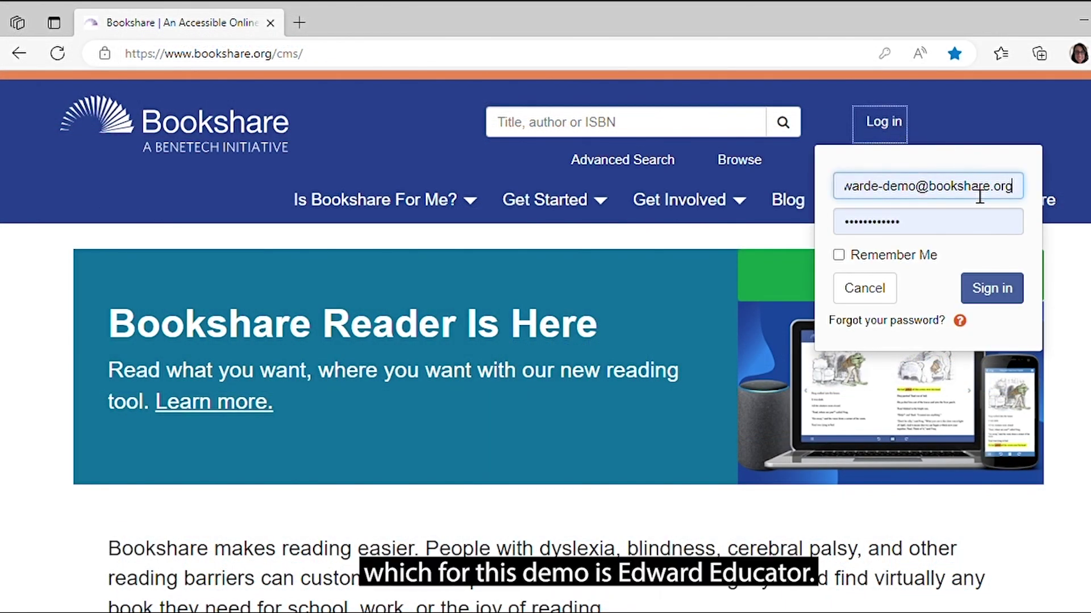
click(1005, 291)
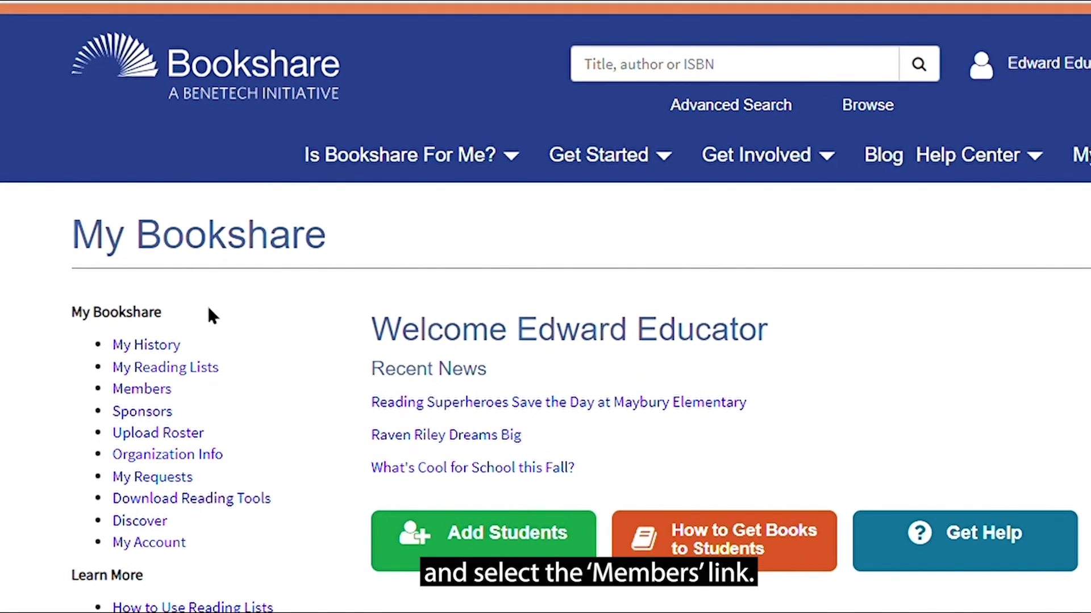
Step: Open Members from the My Bookshare sidebar and review the nine-member table
click(133, 381)
click(226, 357)
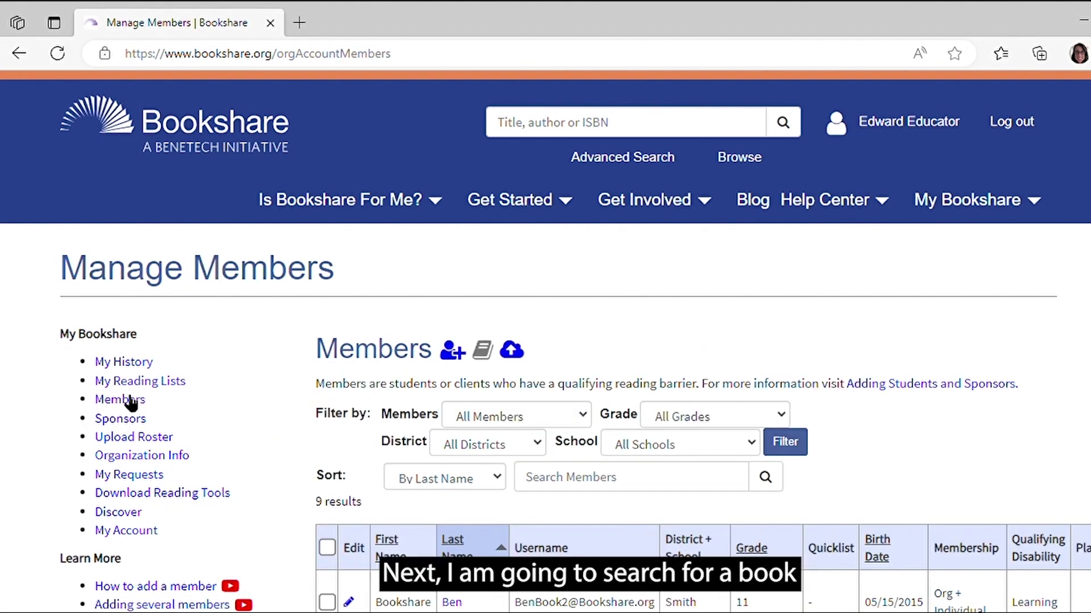
scroll(1000, 428, down, 3)
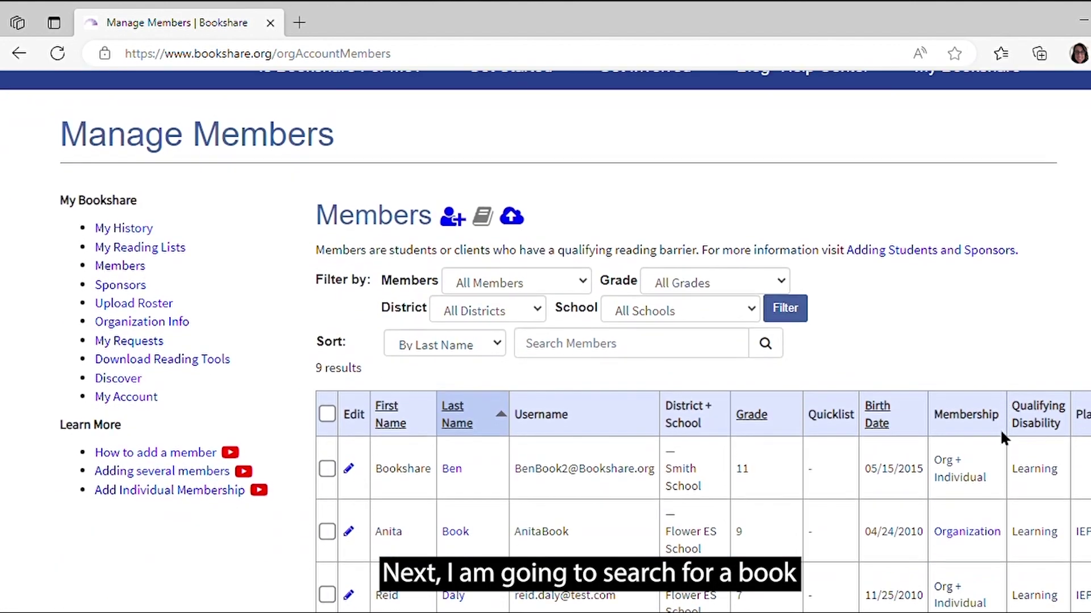
scroll(1000, 432, down, 6)
click(985, 436)
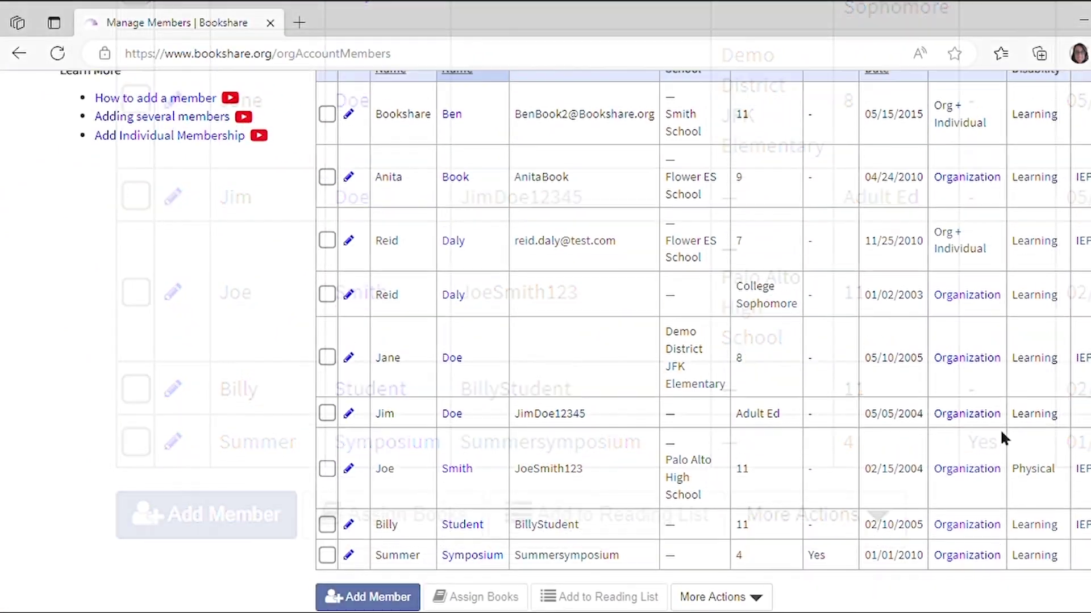
scroll(1000, 429, up, 3)
scroll(1000, 428, up, 4)
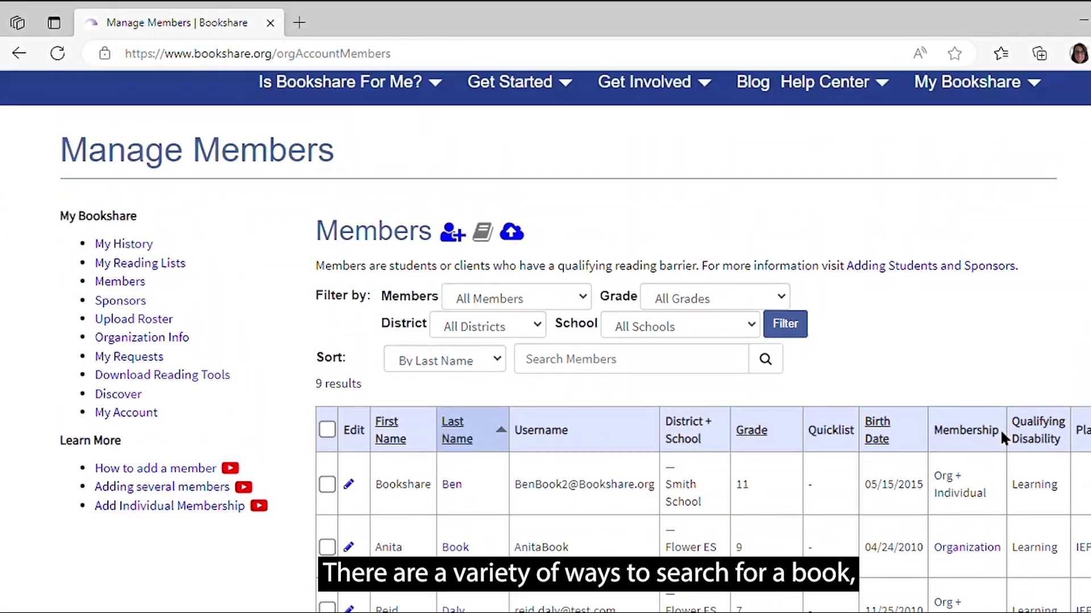
scroll(1001, 434, up, 2)
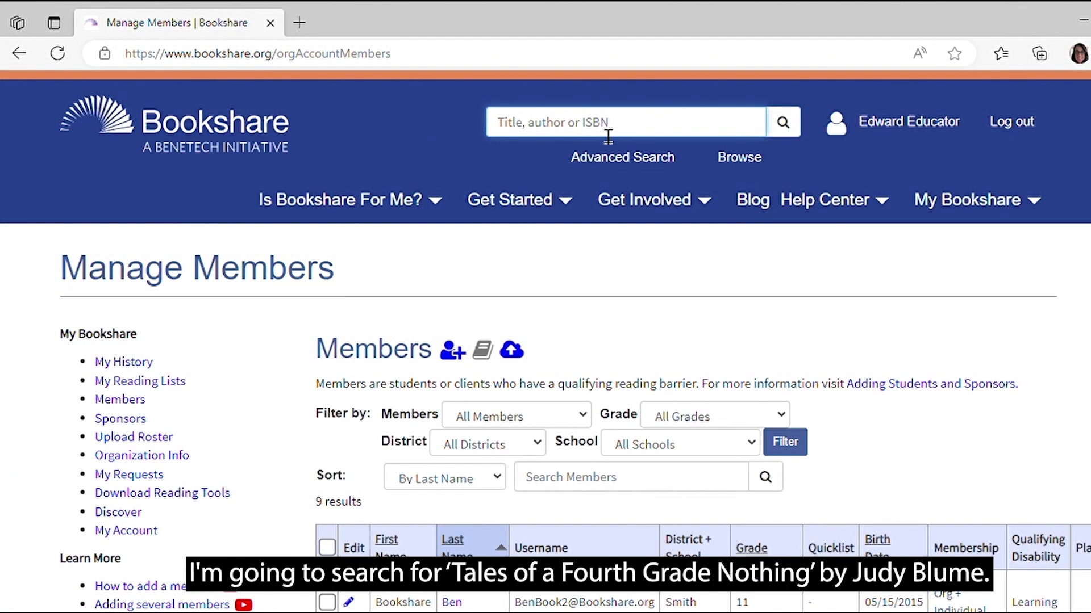
Step: Search for 'Tales of a fourth grade nothing' to bring up the Judy Blume book
click(607, 134)
text(Tales of)
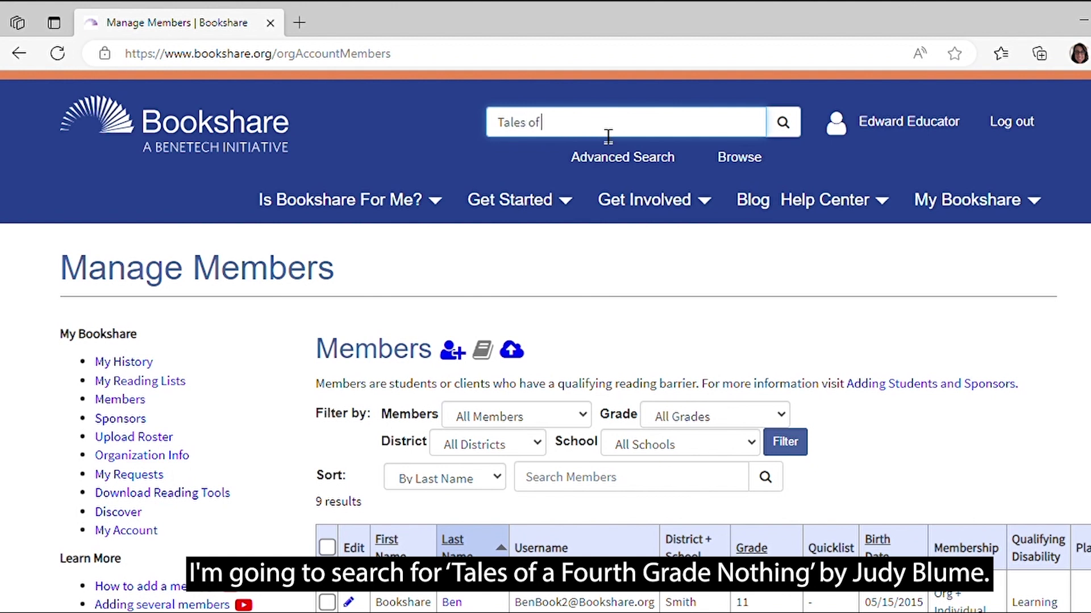
text( a fourth grade nothing)
click(795, 131)
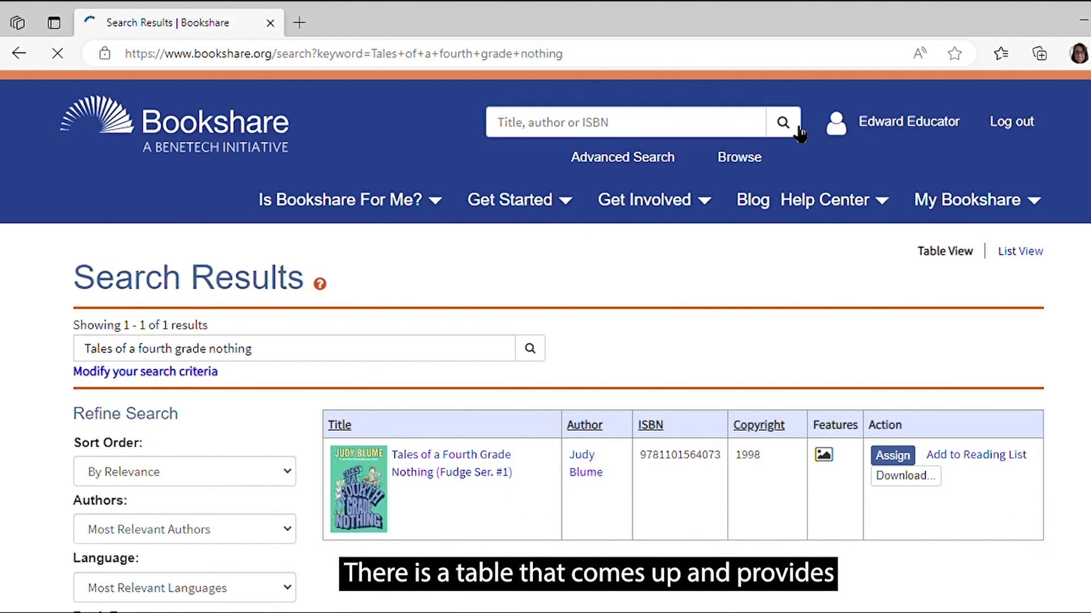
click(533, 426)
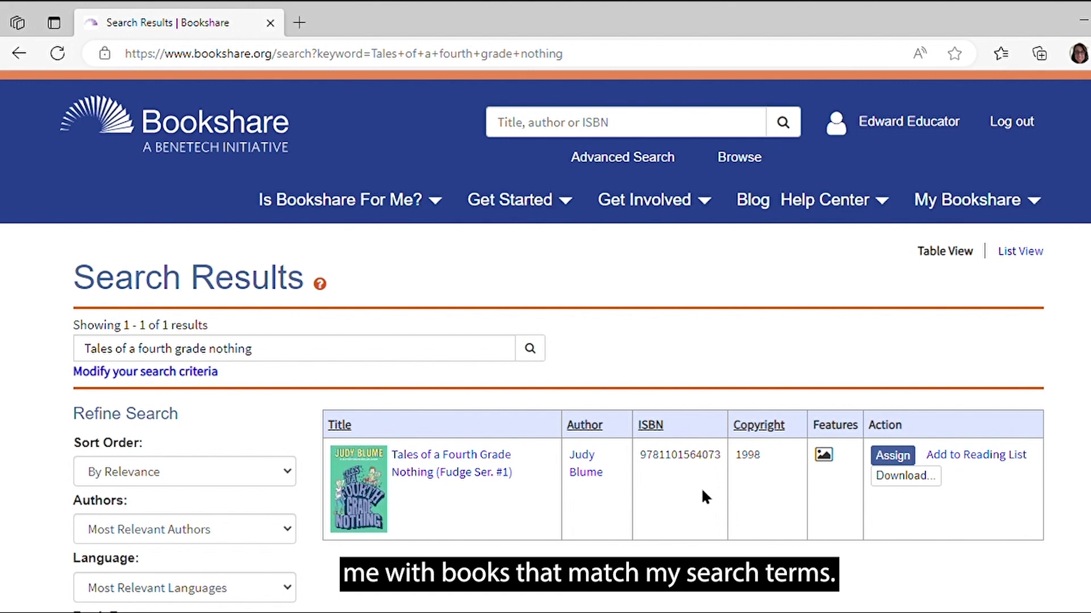
click(906, 459)
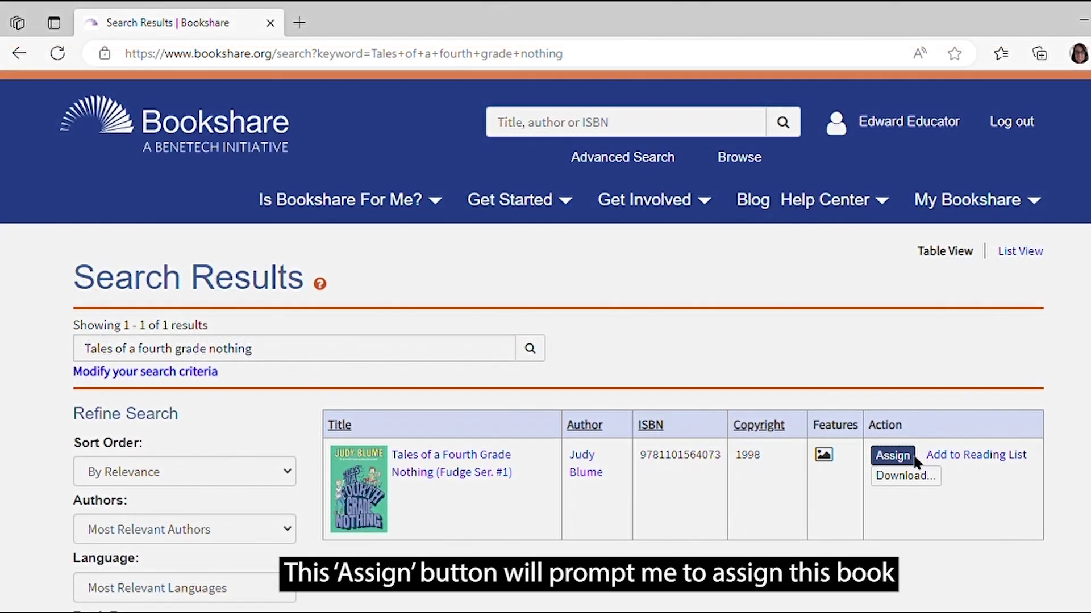
Step: Assign Tales of a Fourth Grade Nothing to two checked students, then log out
click(738, 345)
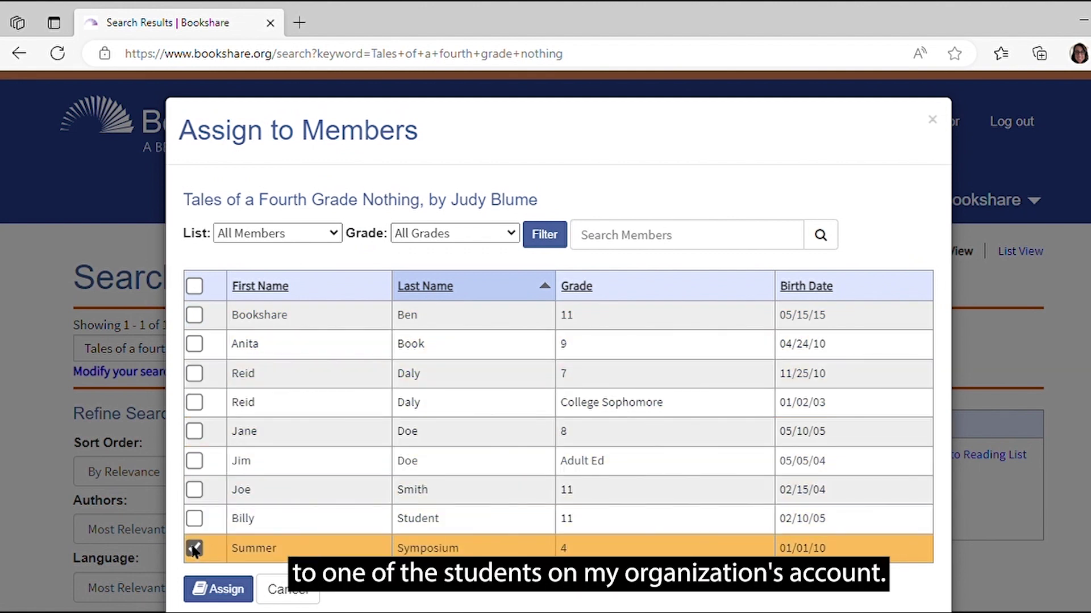
click(194, 518)
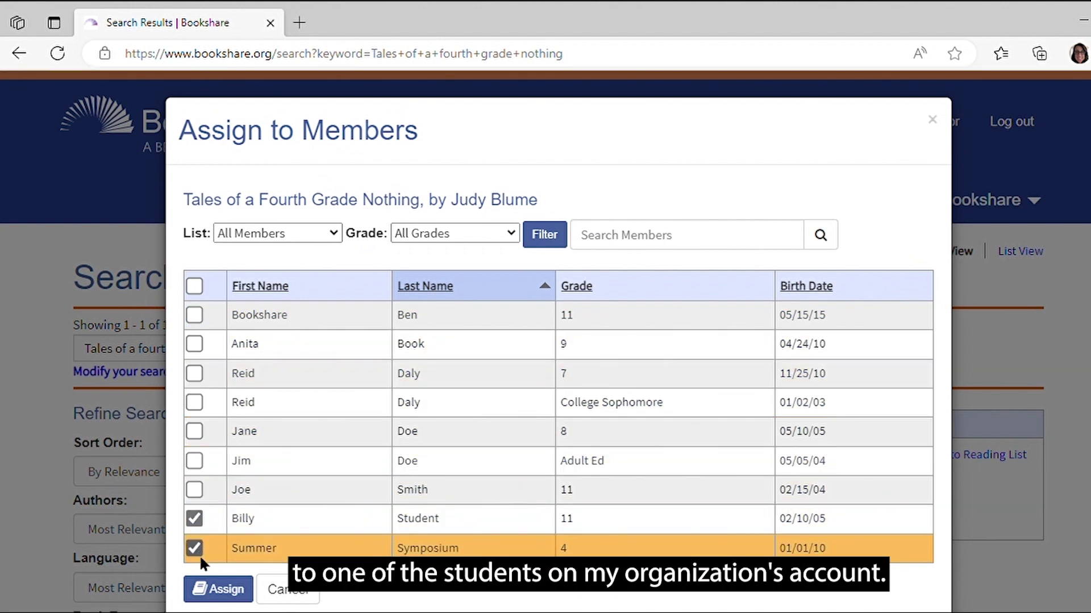
click(215, 590)
click(220, 591)
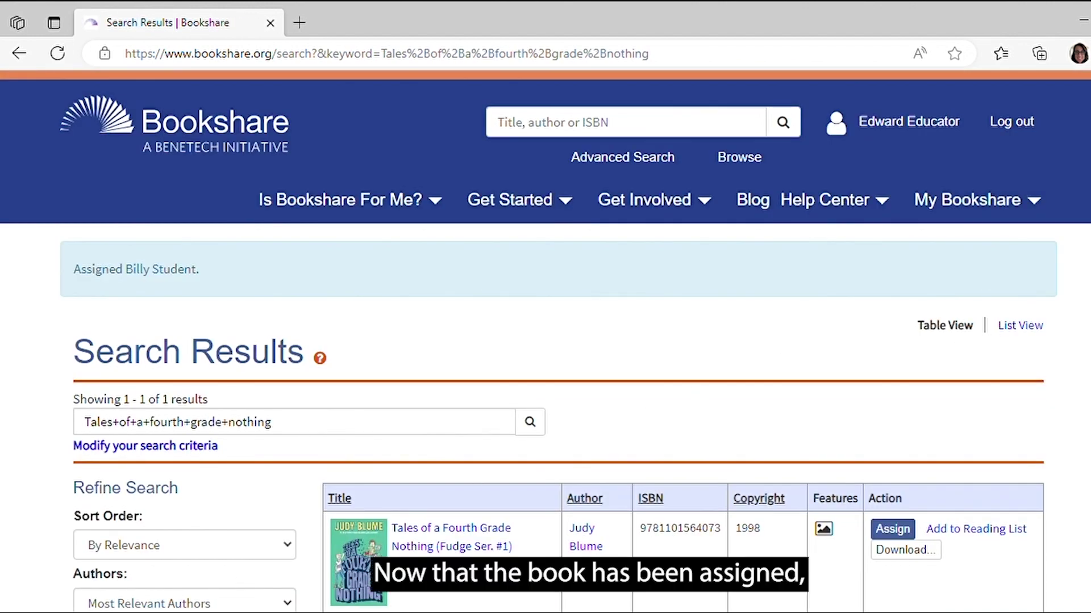
click(1025, 130)
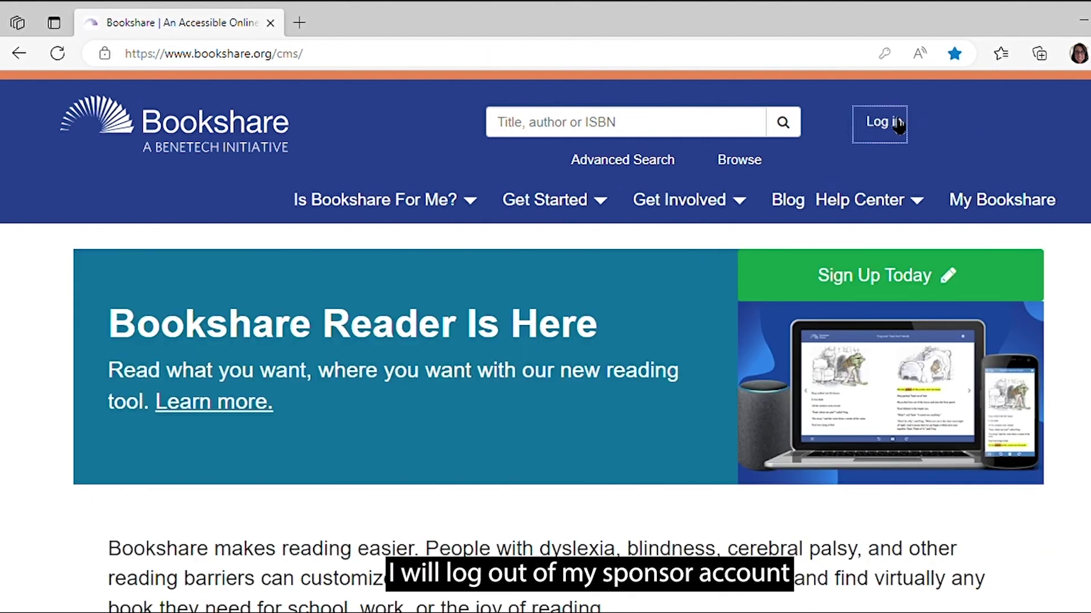
Step: Log in to Bookshare with the student's saved login
click(896, 125)
click(969, 190)
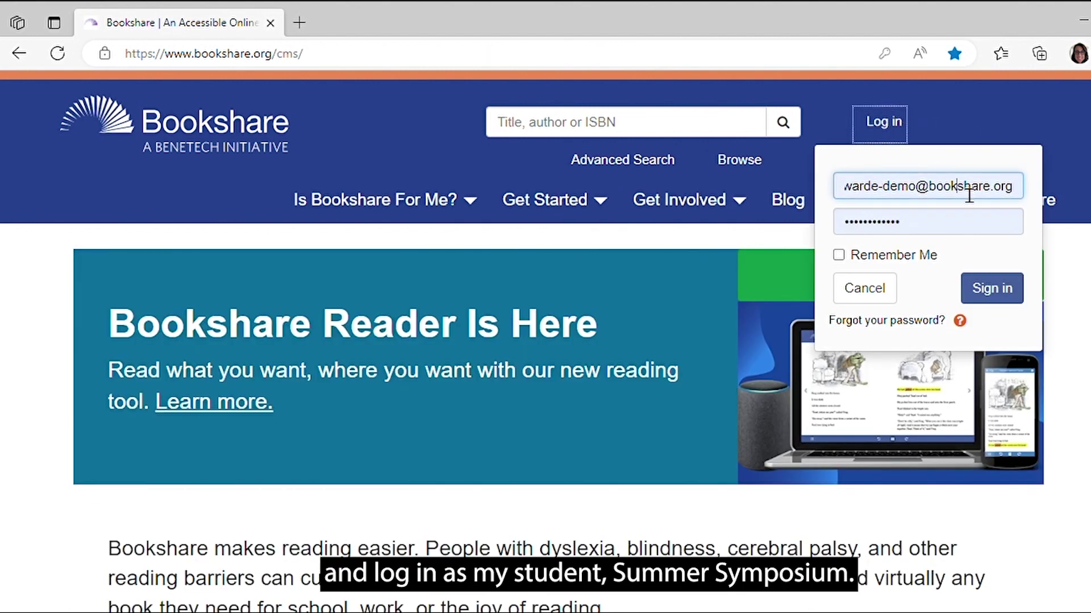
click(922, 271)
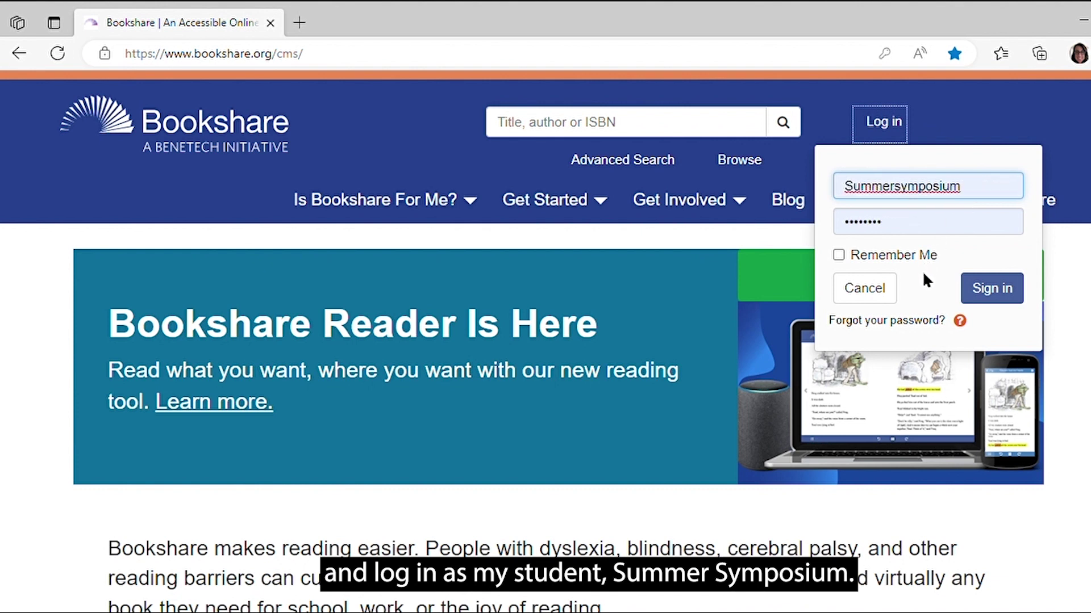
click(1005, 293)
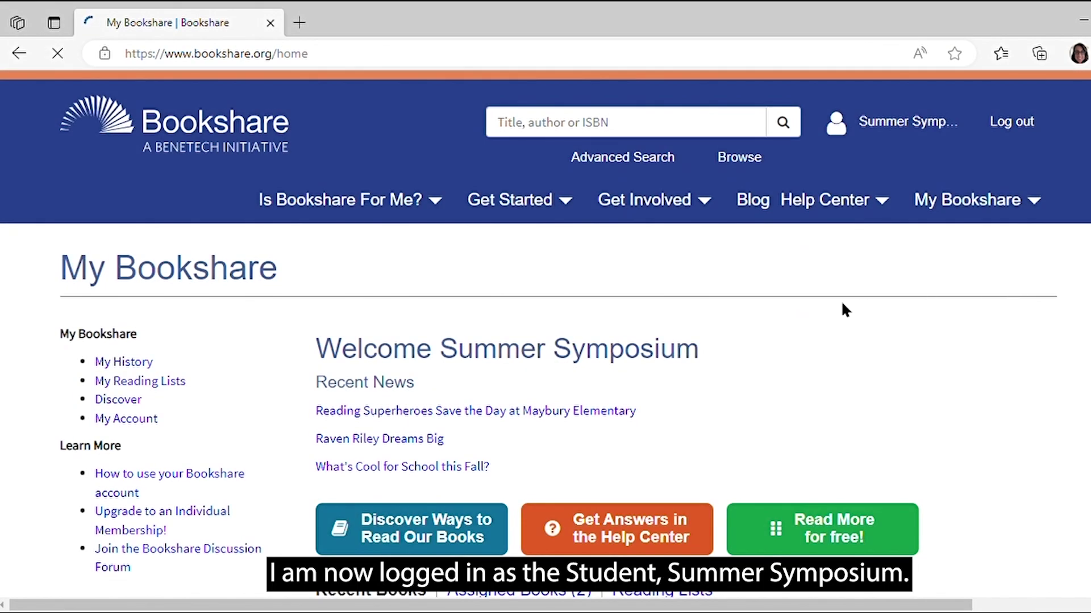
scroll(841, 310, down, 5)
Step: Open Tales of a Fourth Grade Nothing with Read Now from the Assigned Books (2) list
click(538, 297)
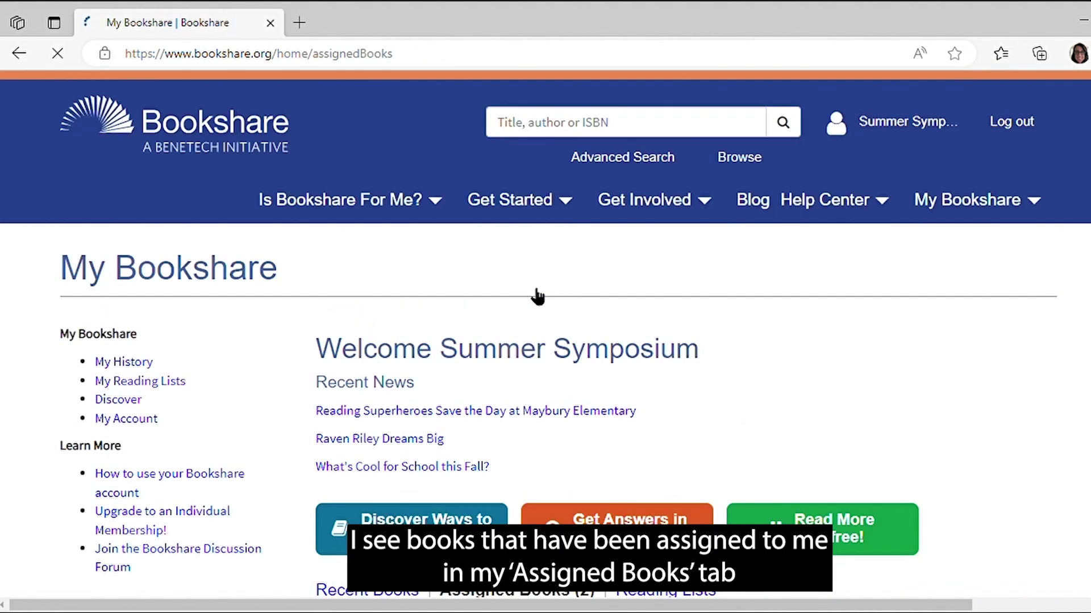
scroll(538, 298, down, 5)
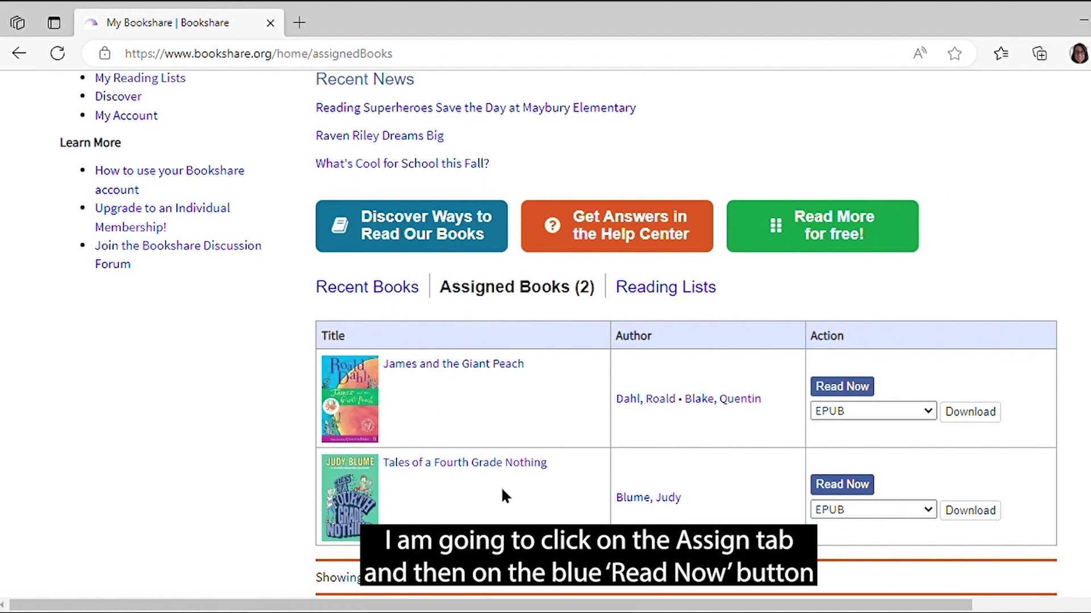
click(870, 485)
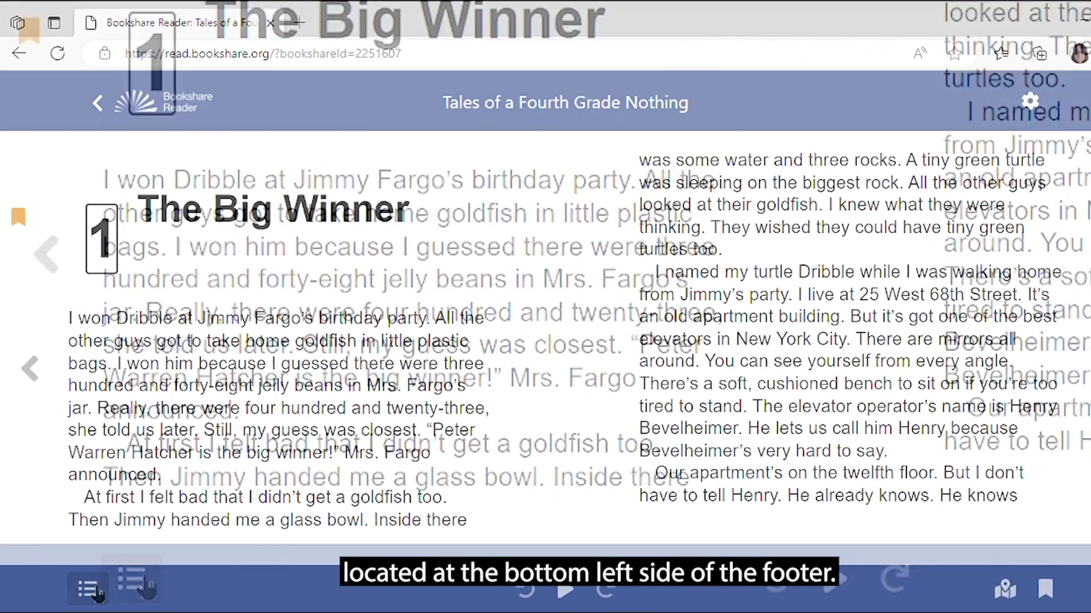
Step: Jump to chapter 2, 'Mr. and Mrs. Juicy-O', through the table of contents, then close Book Navigation
click(113, 588)
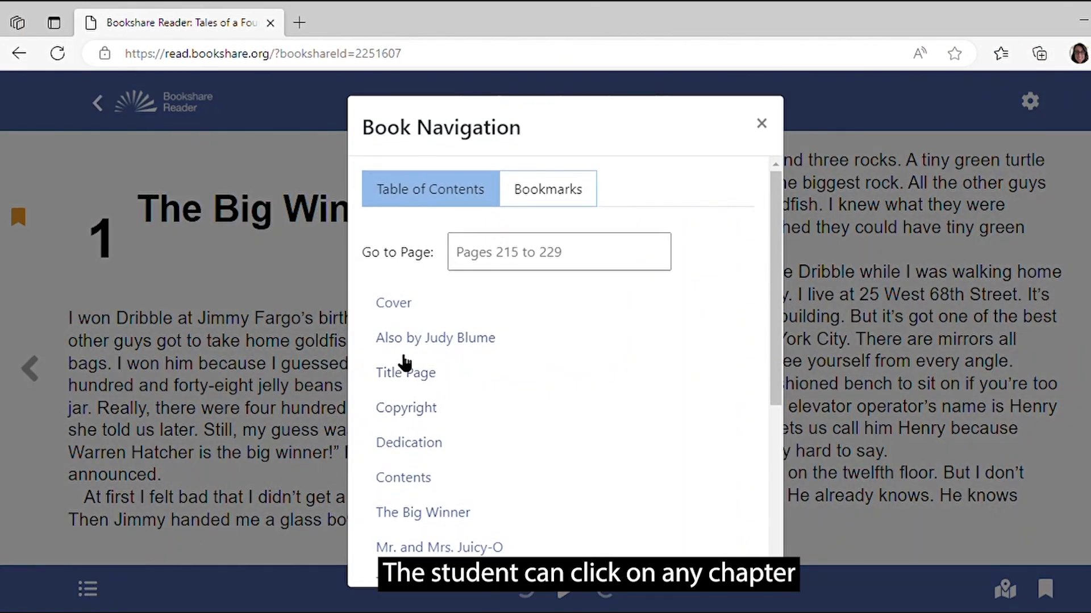
click(418, 548)
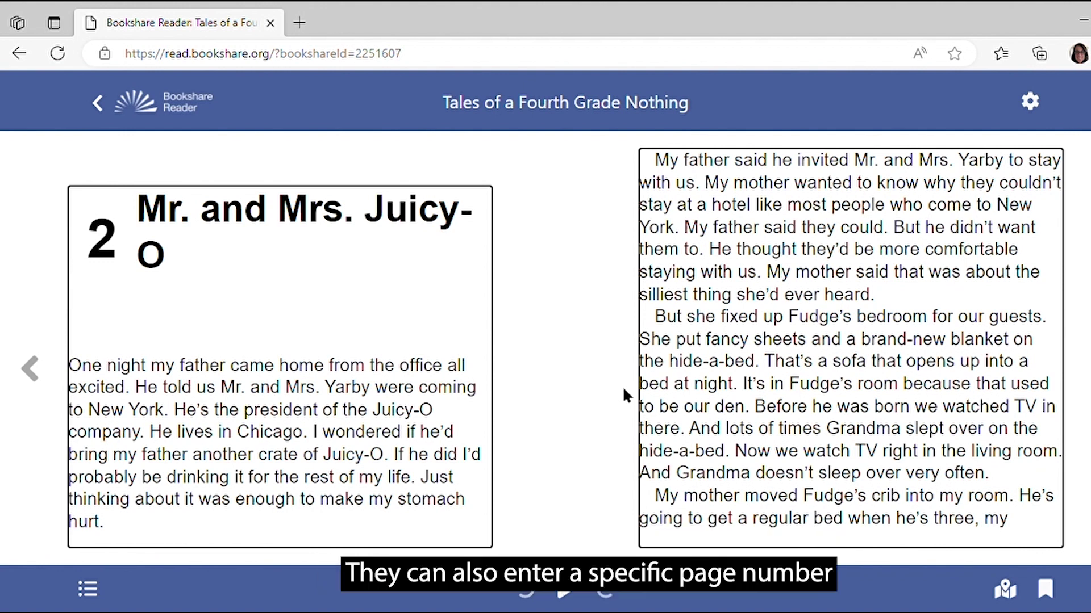
click(87, 589)
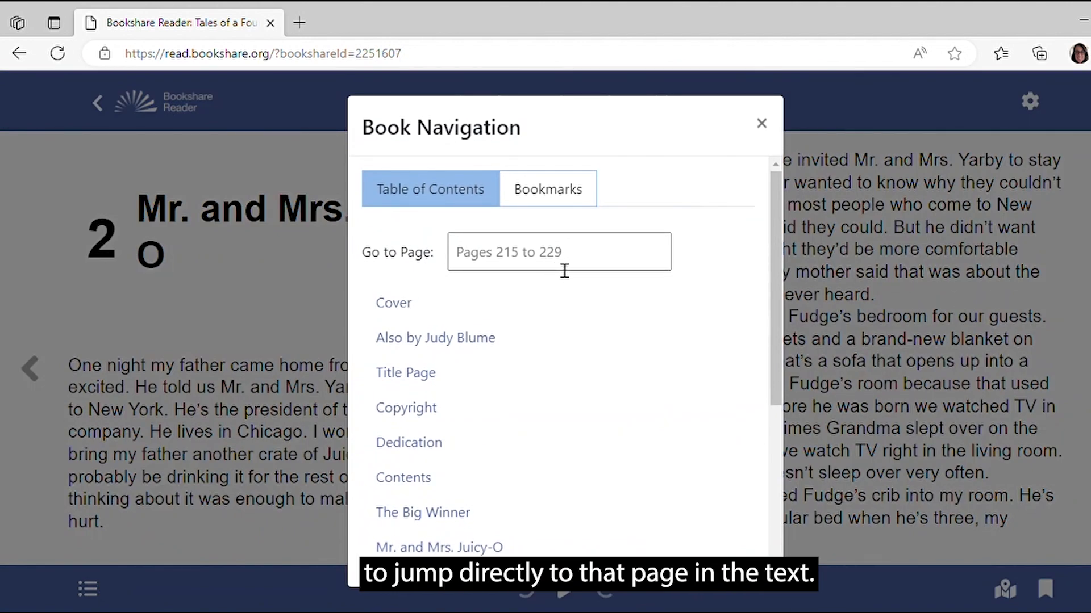
click(762, 125)
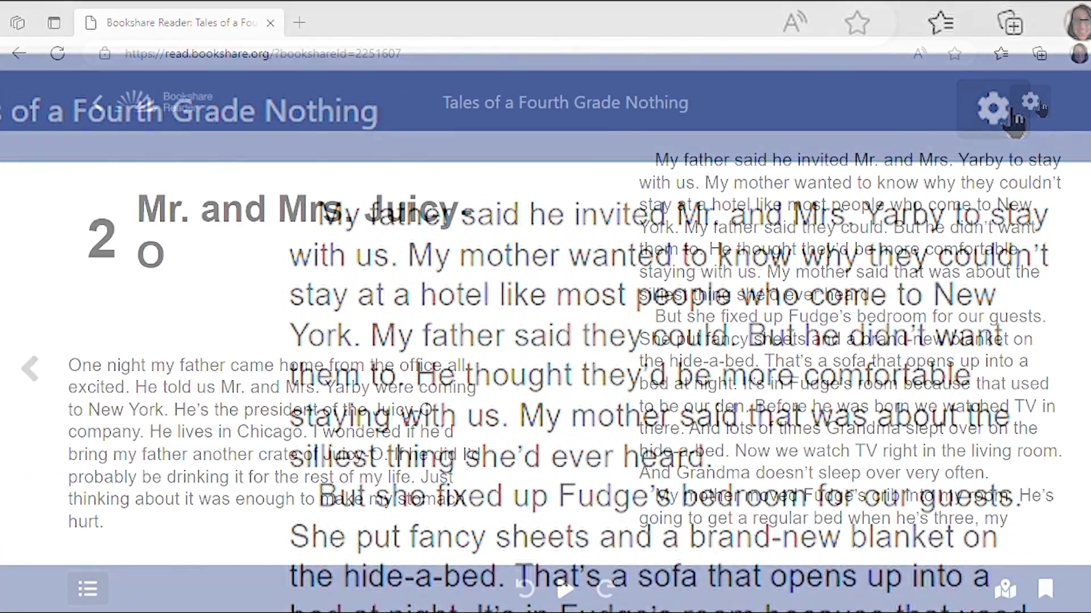
Step: In reader settings, try Large Print text size, then keep Regular size
click(1011, 108)
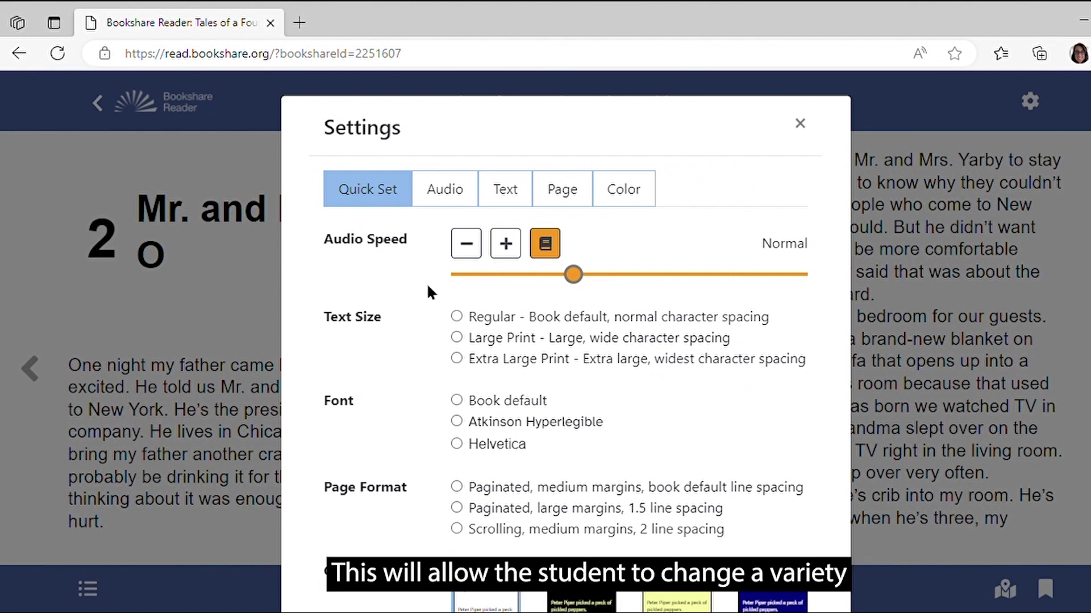
click(457, 316)
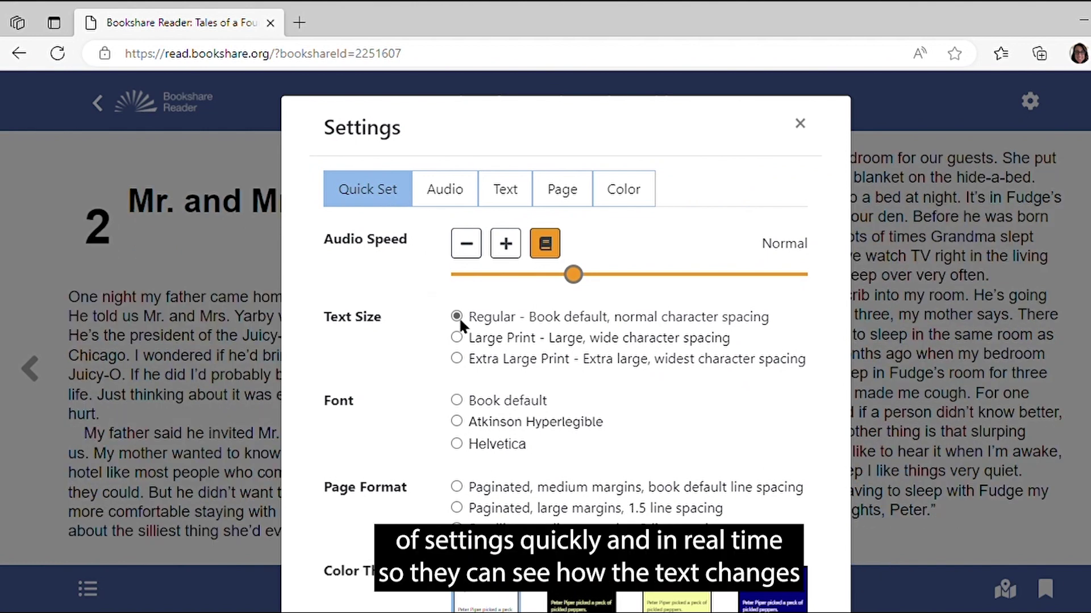
click(457, 337)
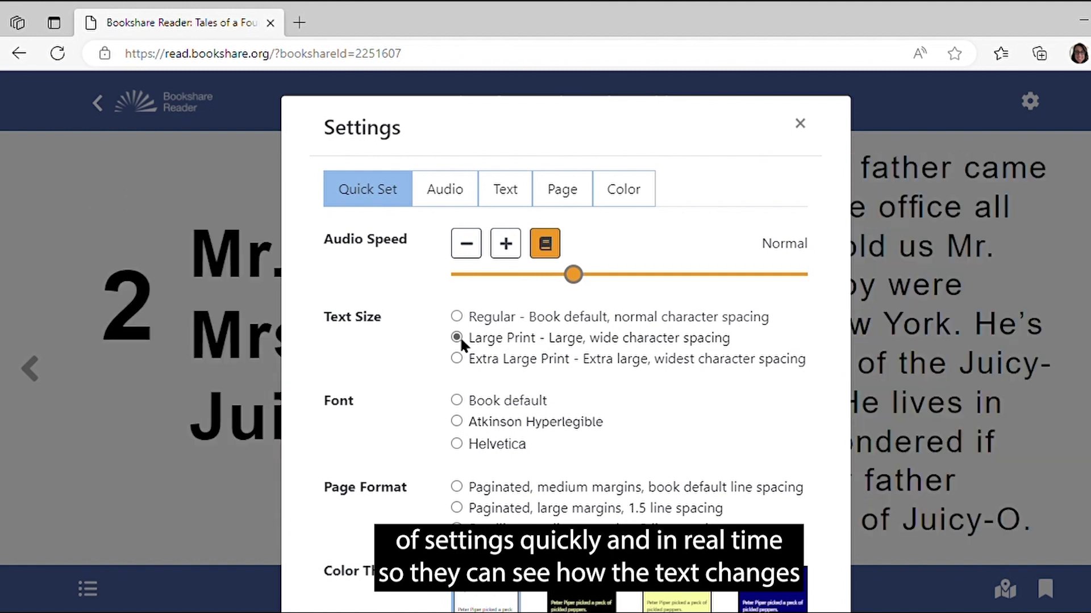
click(456, 318)
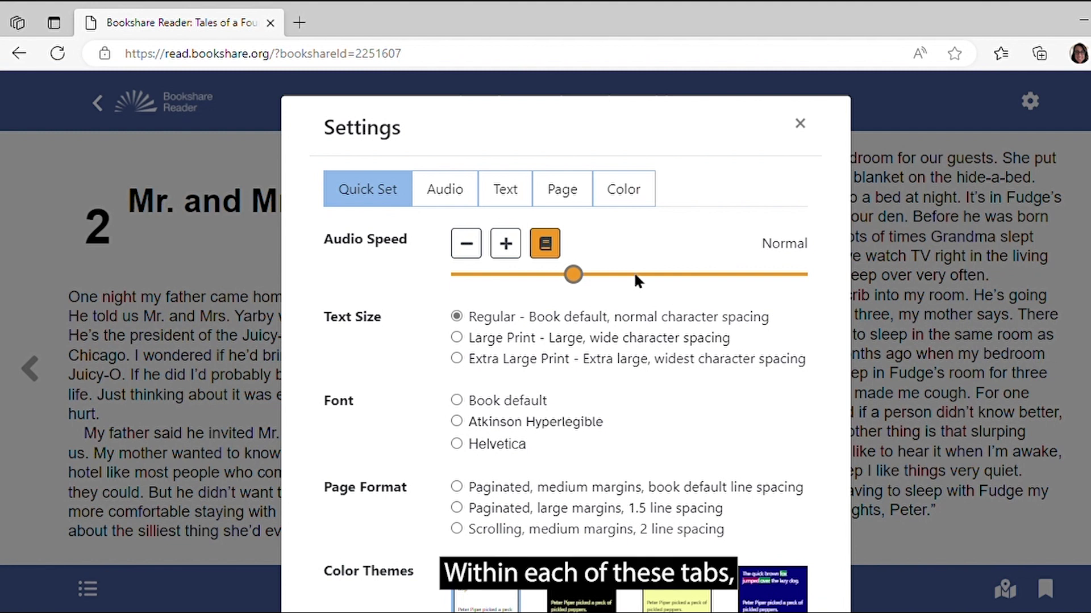
Step: Play the Microsoft Eric voice sample and keep the audio speed at Normal
click(449, 193)
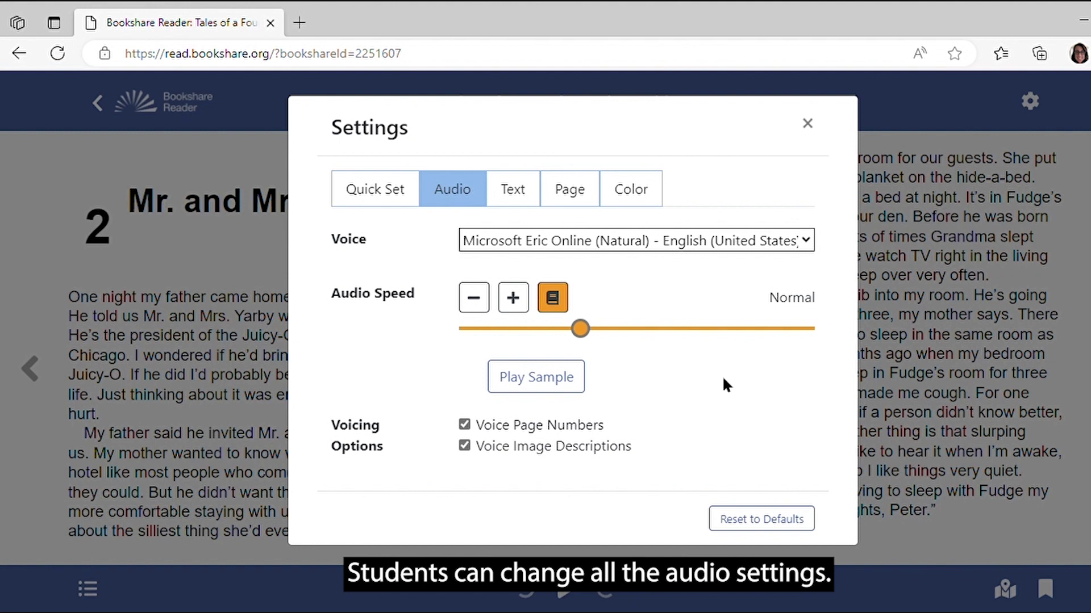
key(Tab)
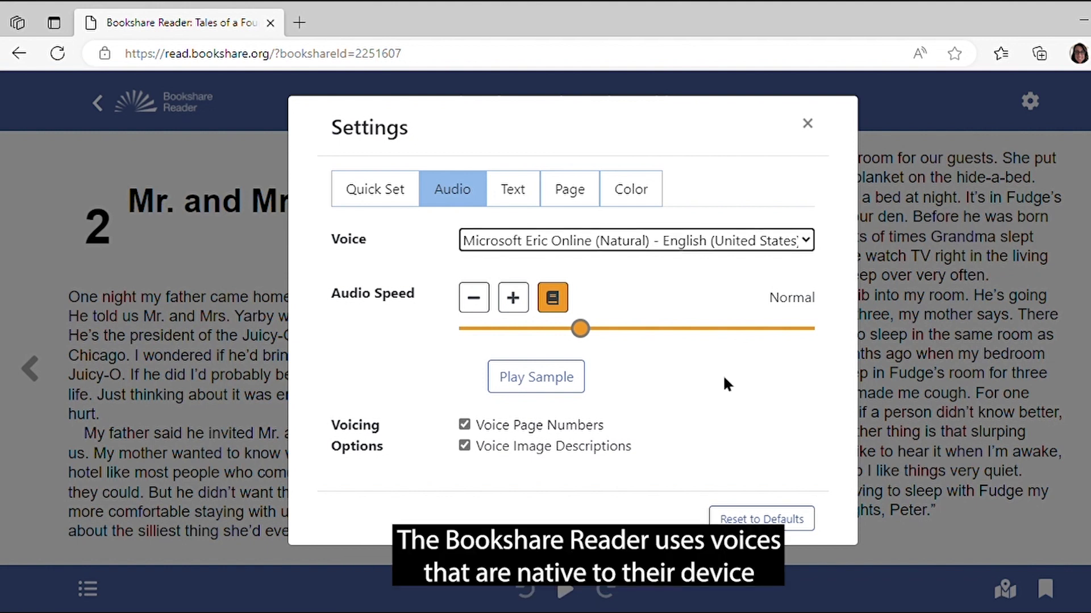
click(544, 380)
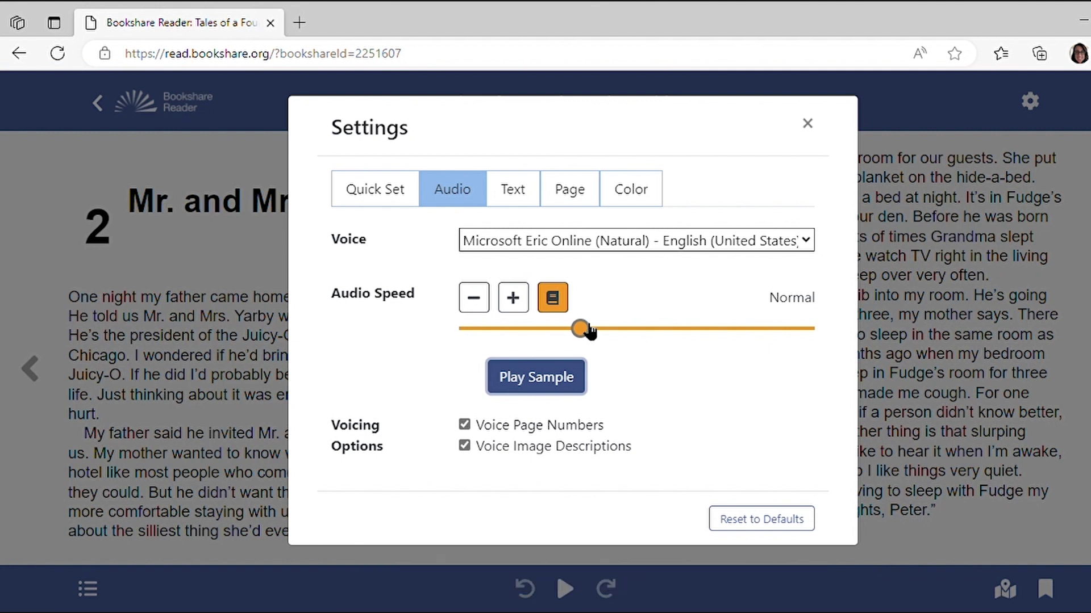
click(556, 330)
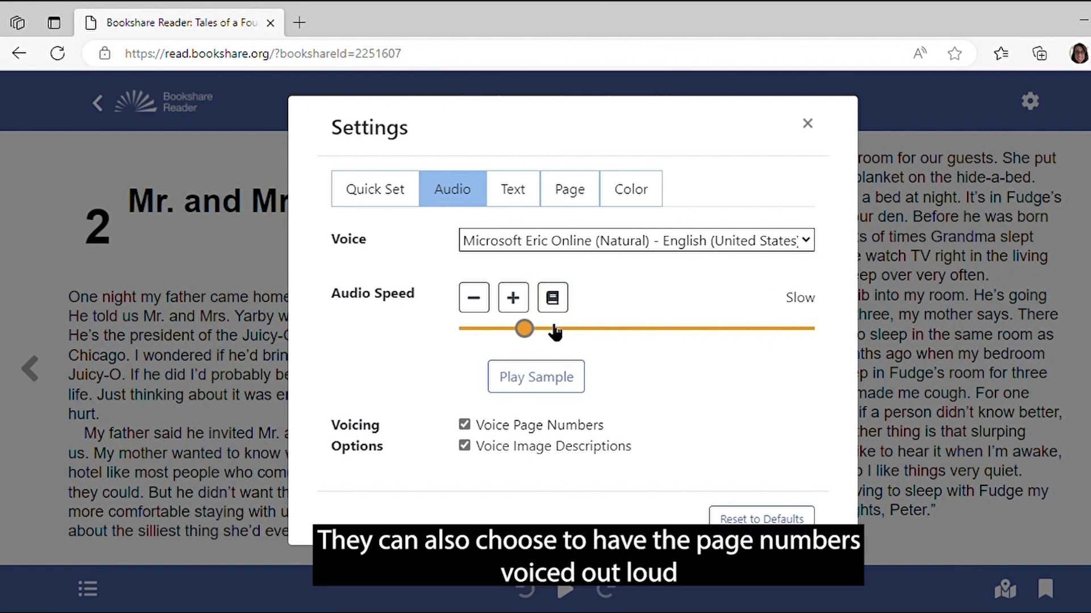
click(579, 331)
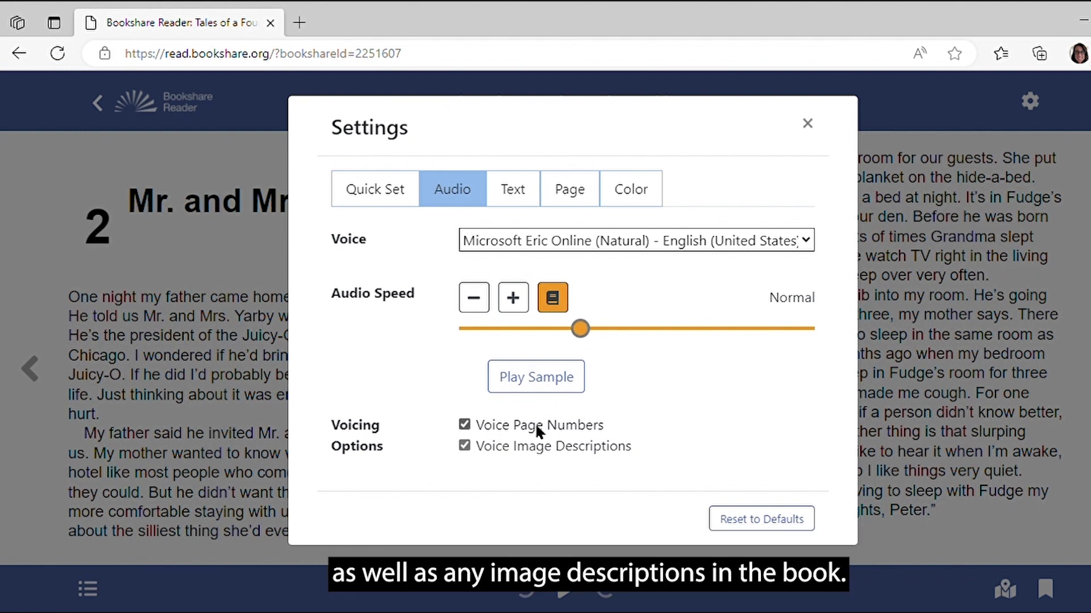
click(529, 188)
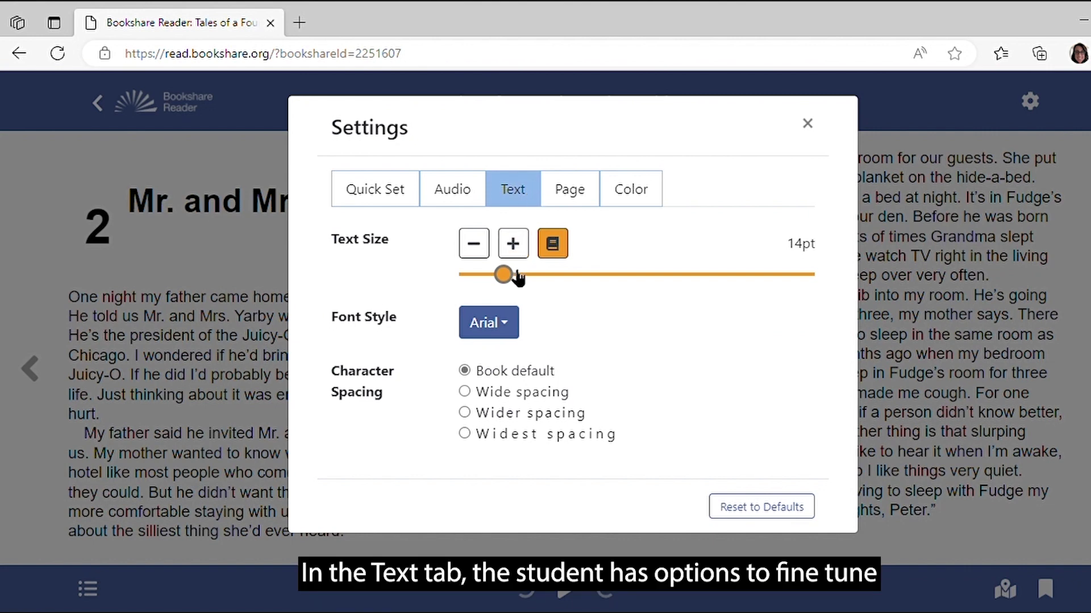
mouse_move(516, 278)
mouse_down()
mouse_move(527, 278)
mouse_move(504, 276)
mouse_up()
click(518, 322)
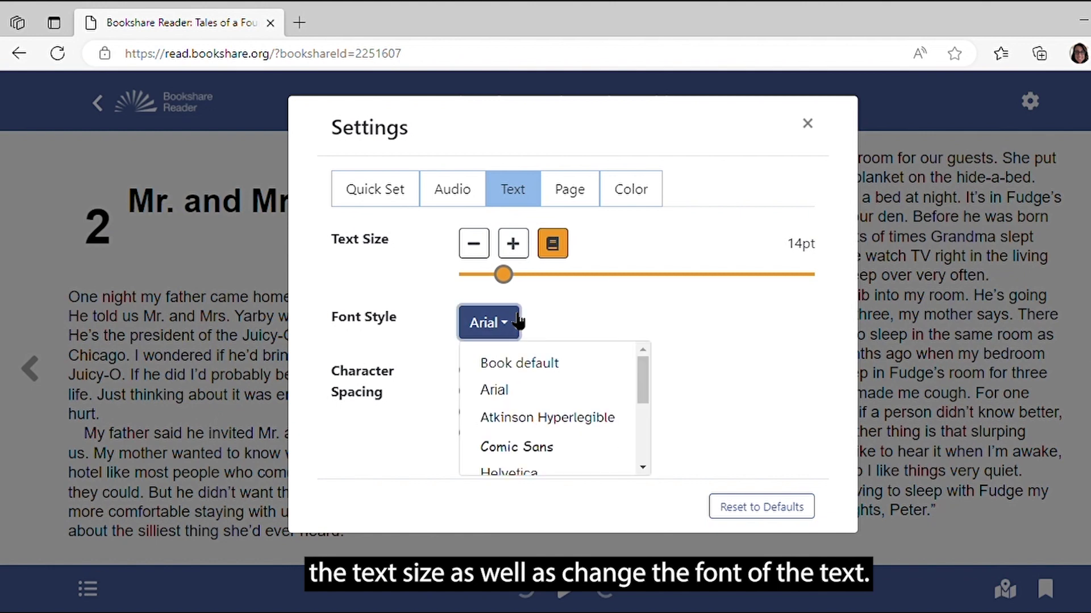
click(527, 446)
click(559, 327)
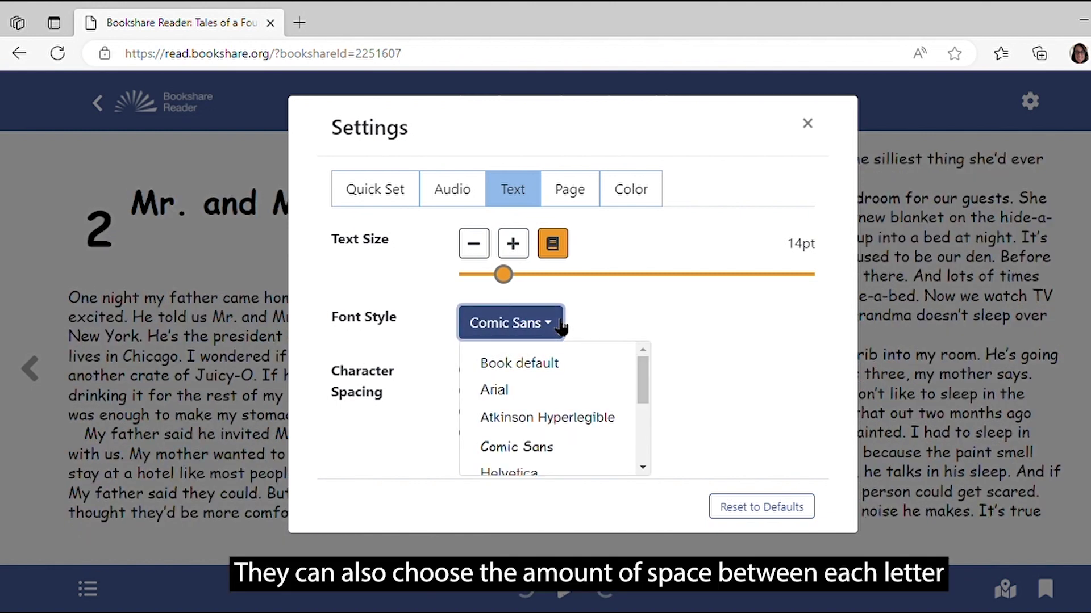
click(512, 391)
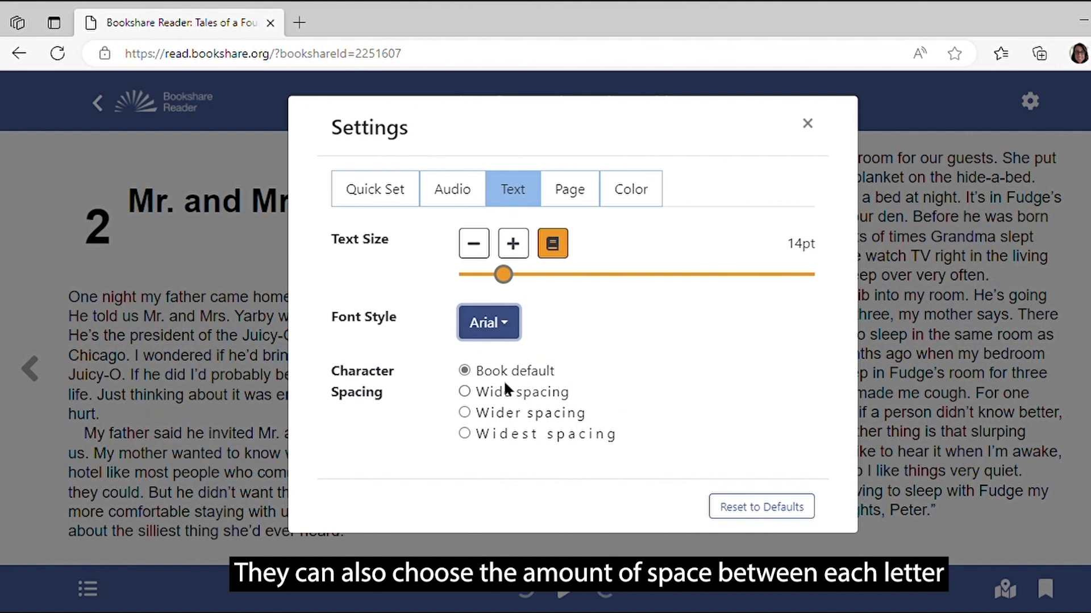
click(535, 392)
click(537, 412)
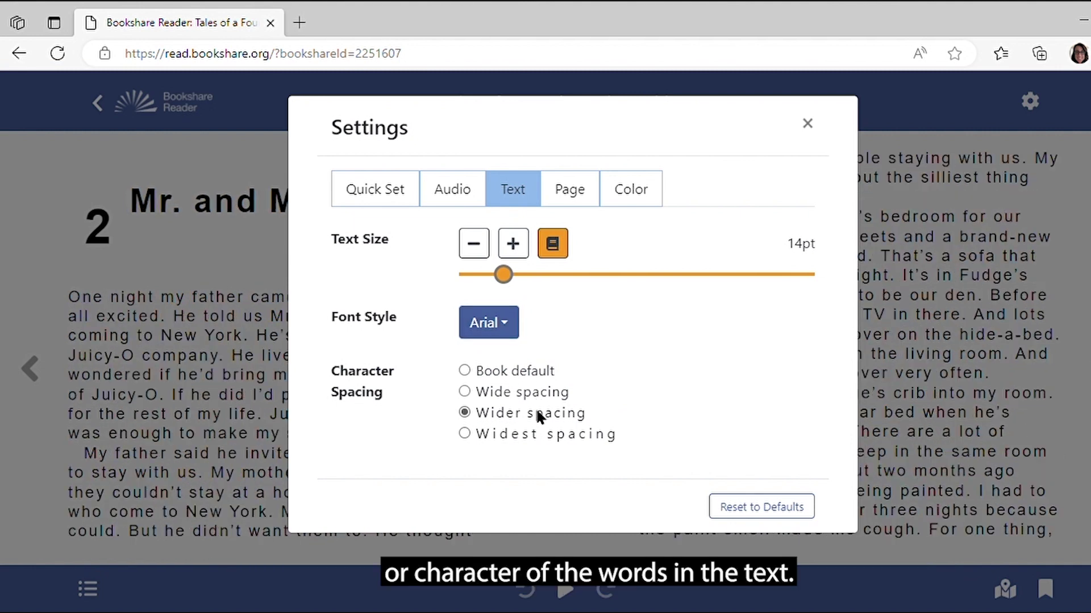
click(513, 366)
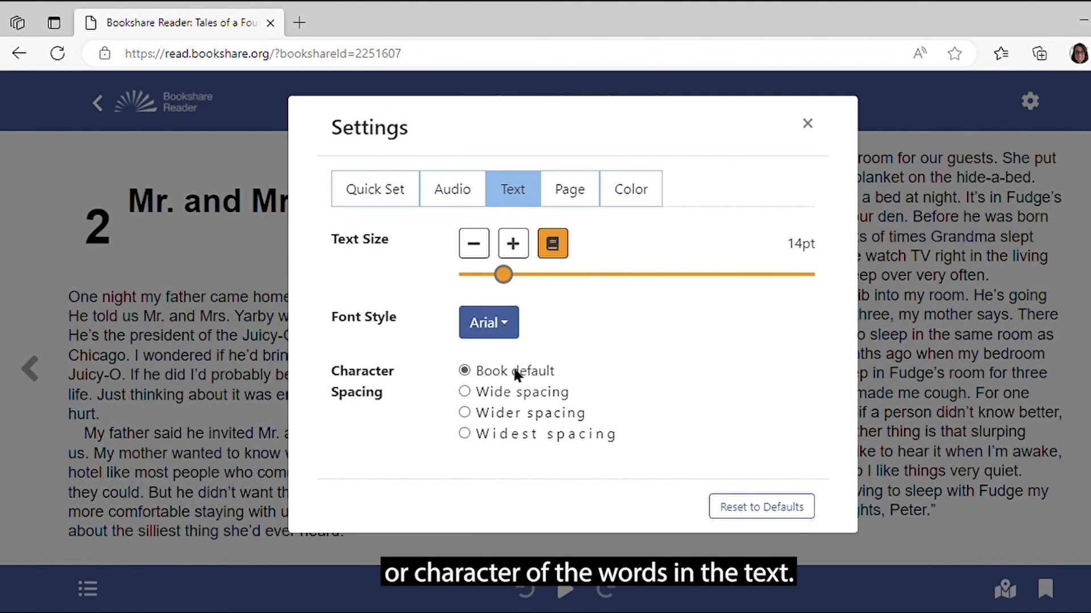
Step: Switch the display format to Scrolling, try Small margins, then reselect Medium margins
click(585, 194)
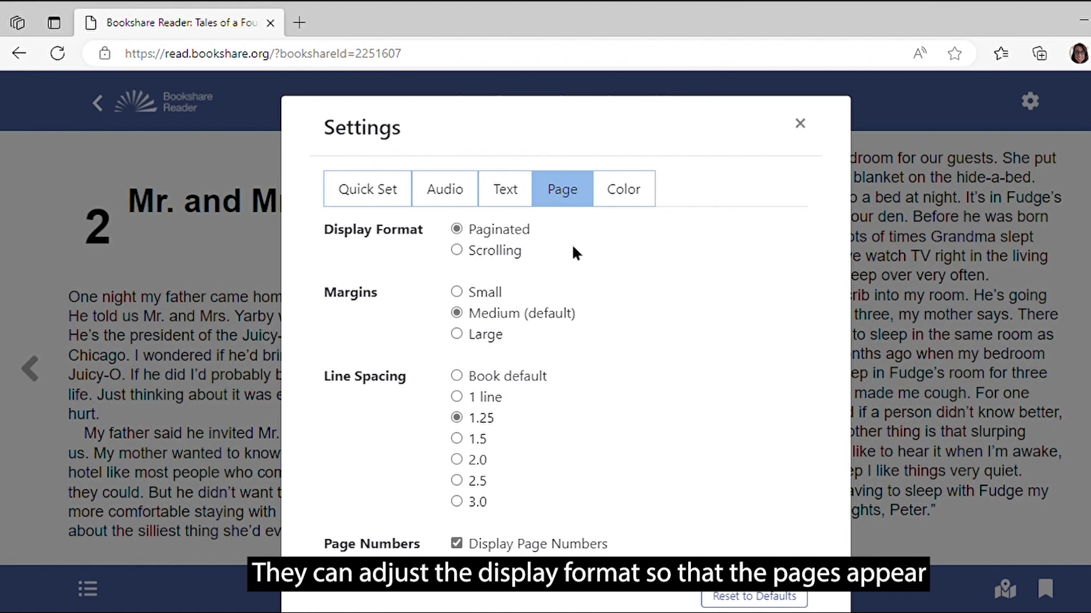
click(456, 251)
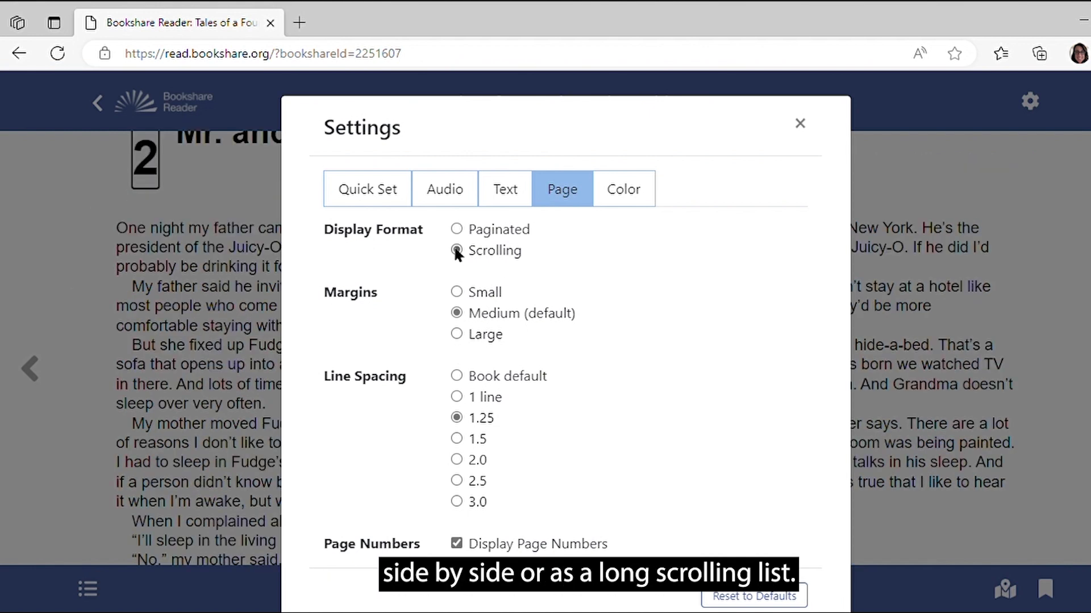
click(459, 288)
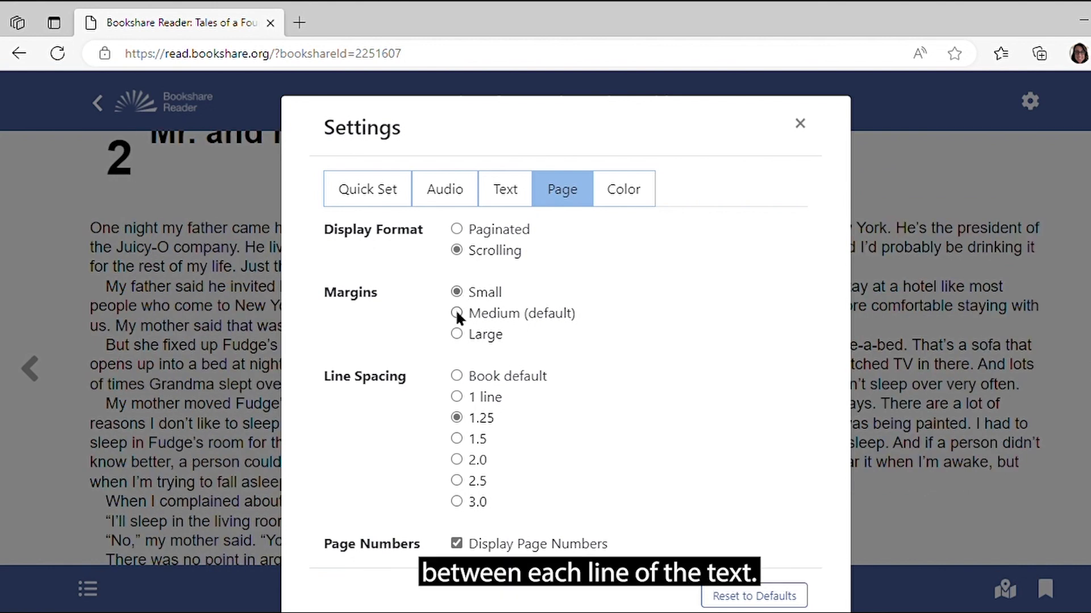
click(456, 312)
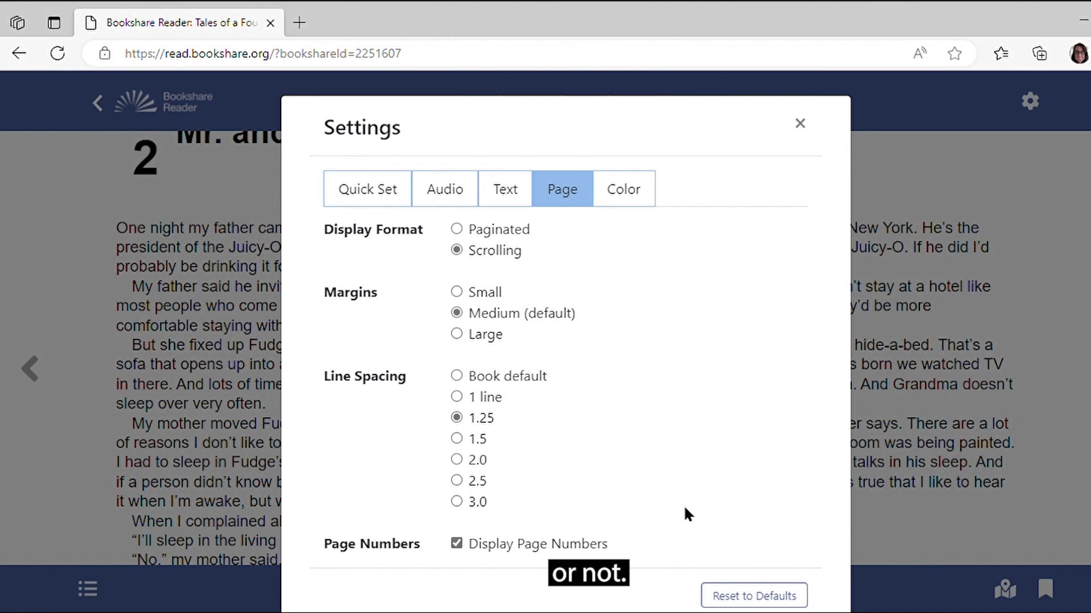
Step: Preview Lemon on Black and Black on Lemon, keep Black on White, and close Settings
click(634, 190)
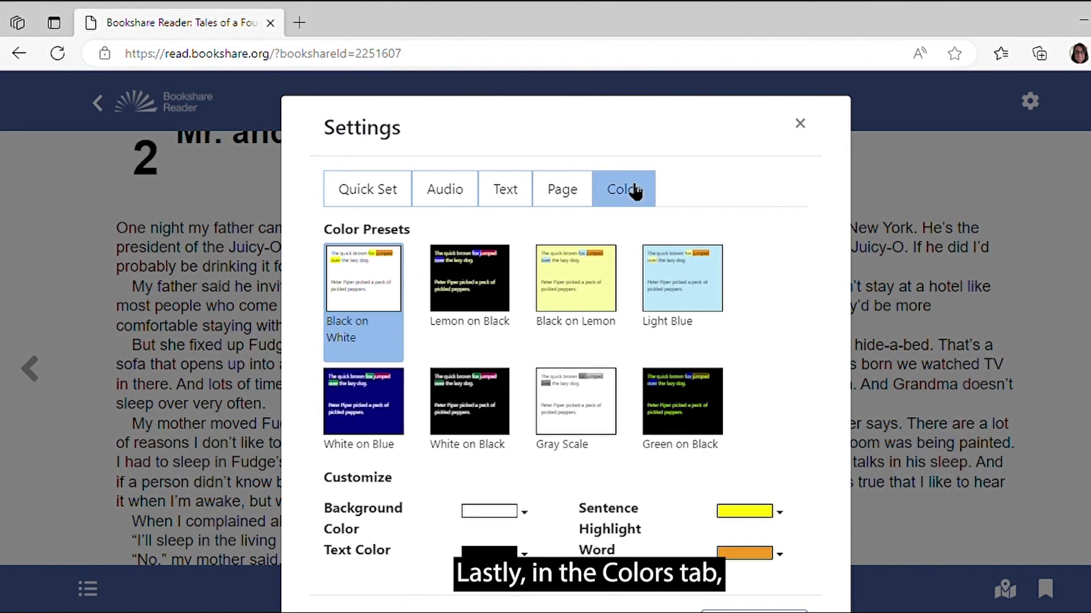
click(506, 270)
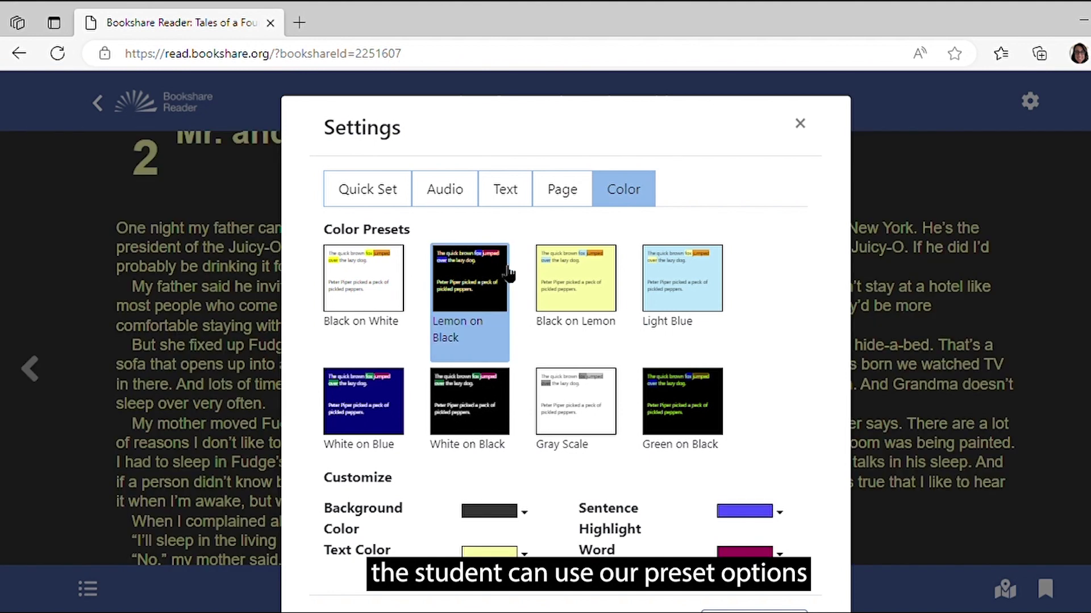
click(598, 288)
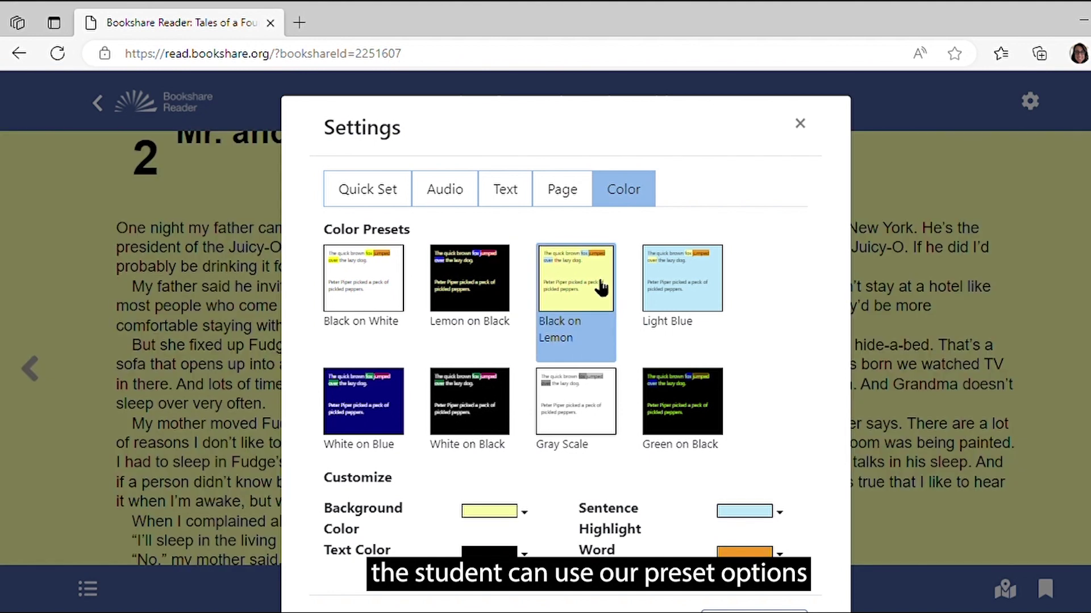
click(364, 269)
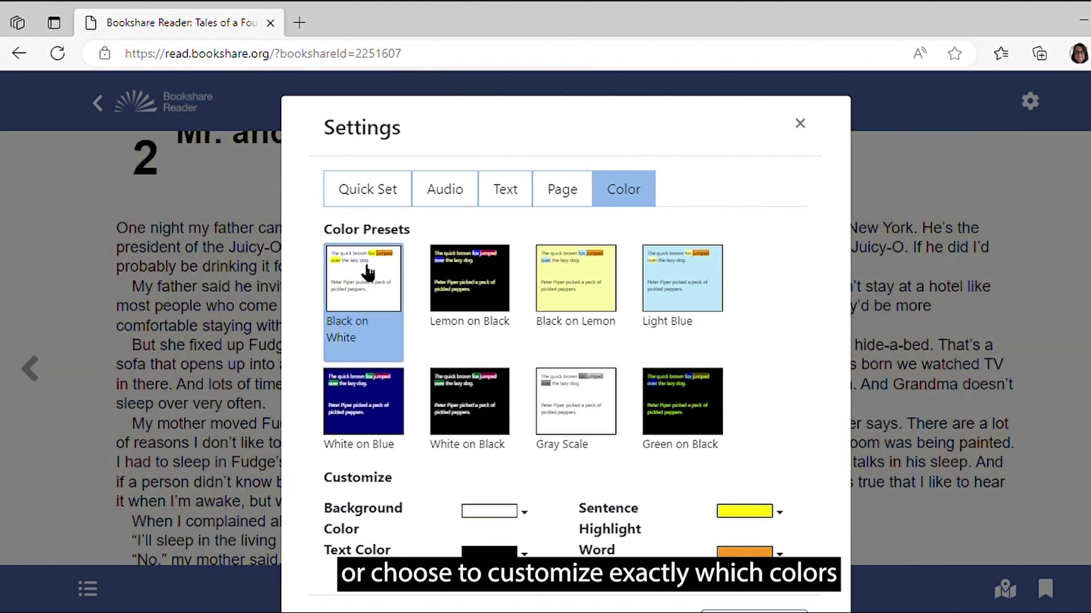
click(533, 521)
click(534, 521)
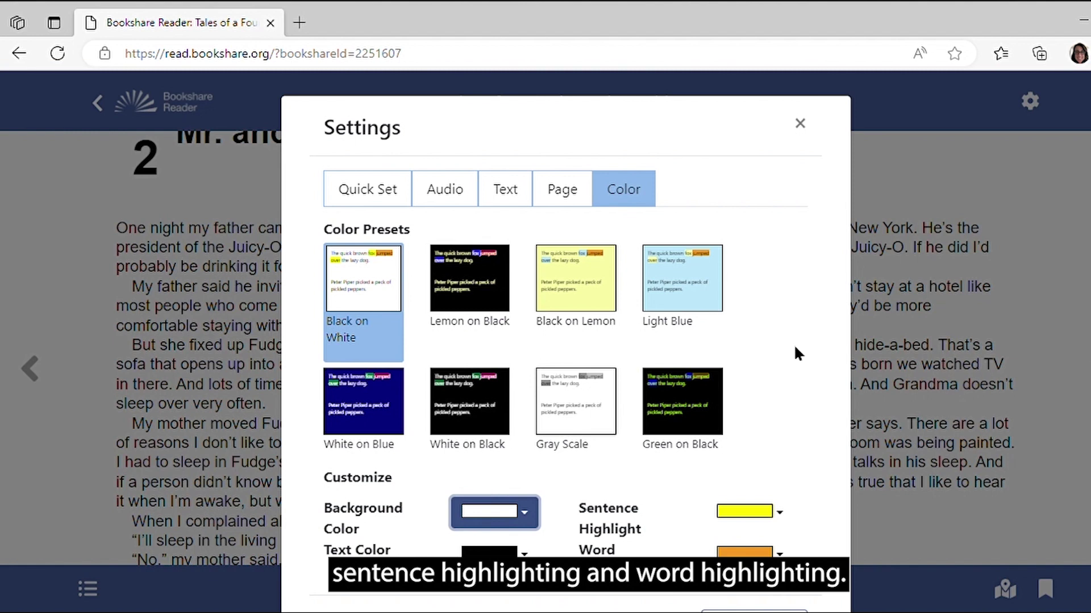
scroll(793, 343, down, 1)
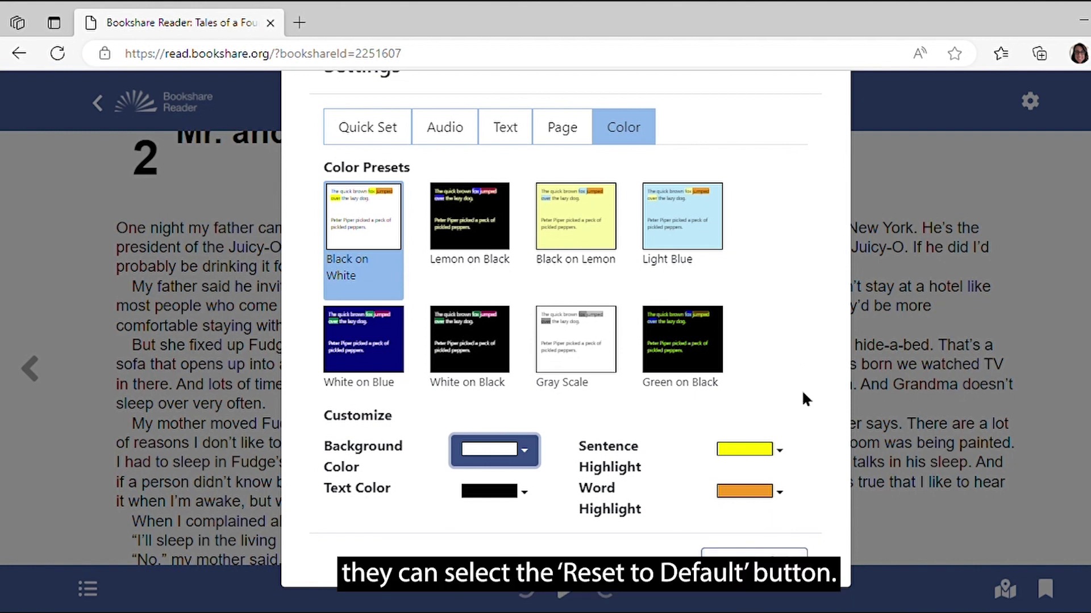
scroll(806, 340, up, 1)
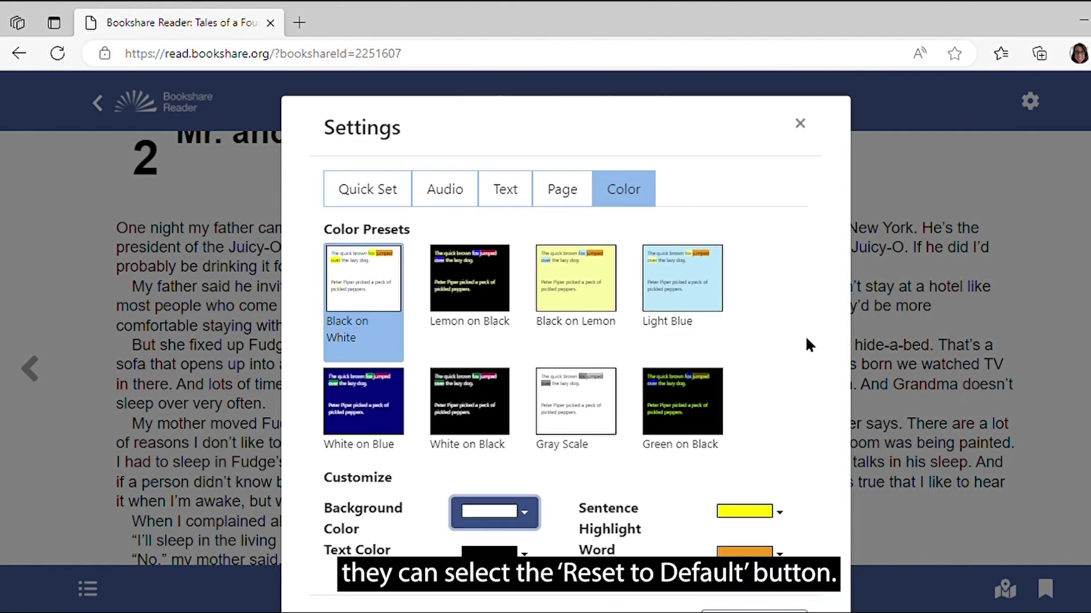
click(800, 124)
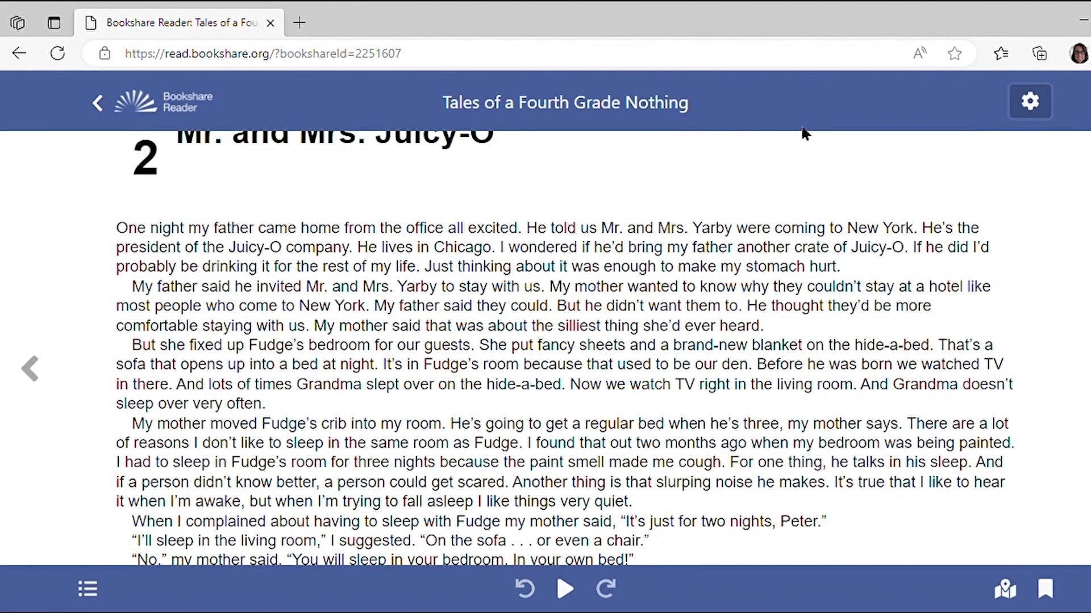
Step: Read the book aloud from the sentence inviting Mr. and Mrs. Yarby, then pause
scroll(501, 250, up, 1)
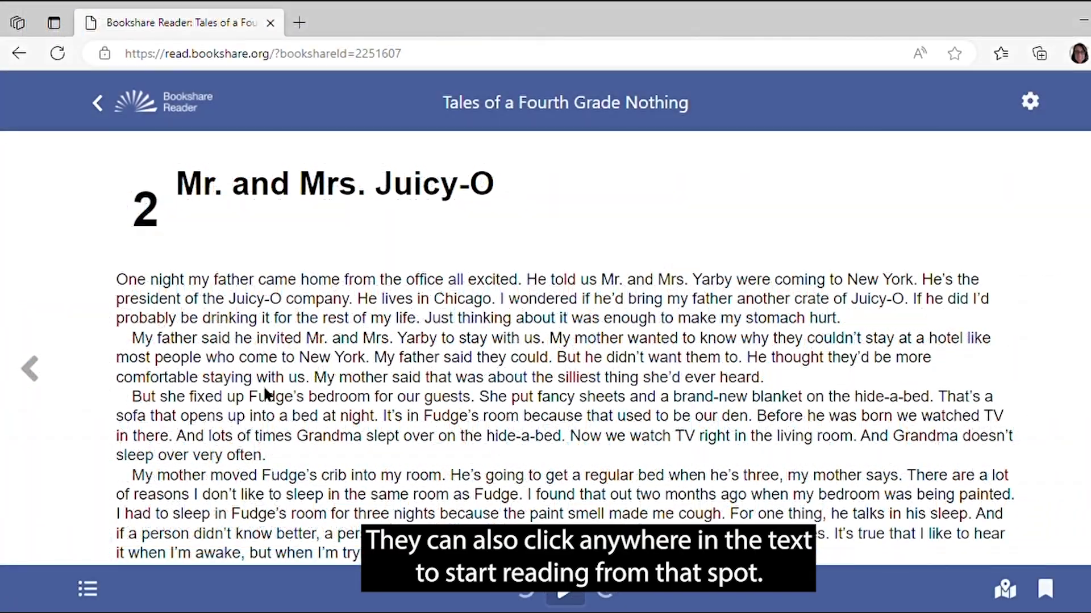
click(159, 344)
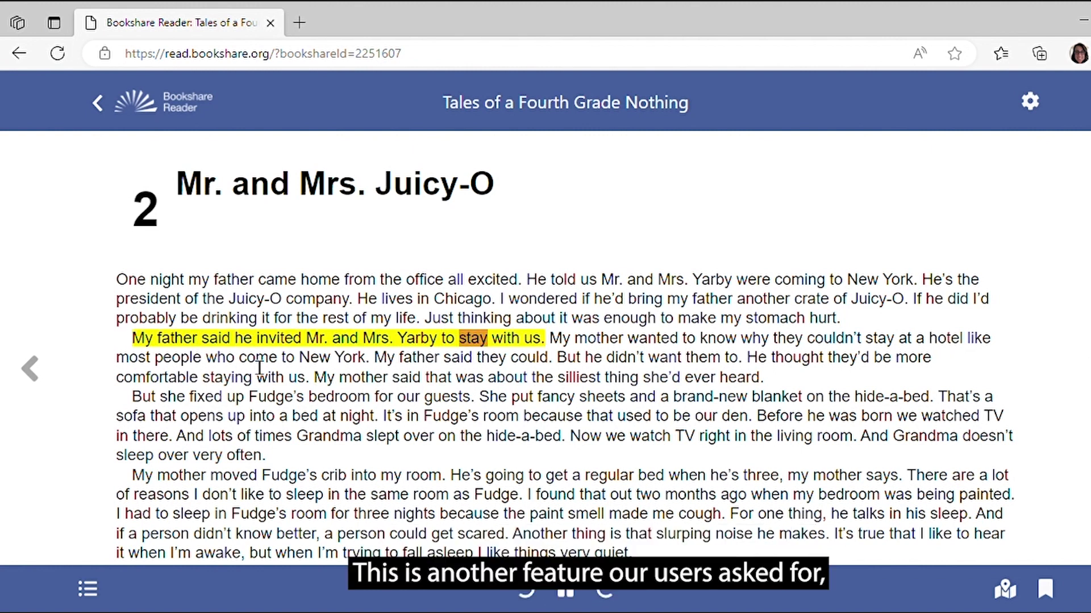
click(566, 592)
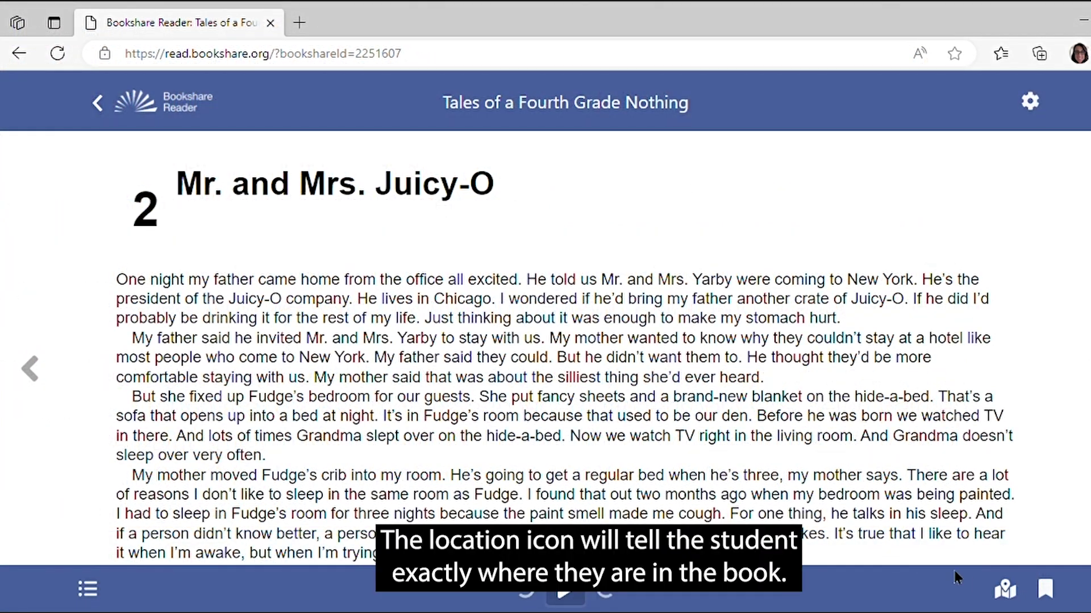
Step: Bookmark the start of chapter 2, 'Mr. and Mrs. Juicy-O', then advance to chapter 3
click(1006, 590)
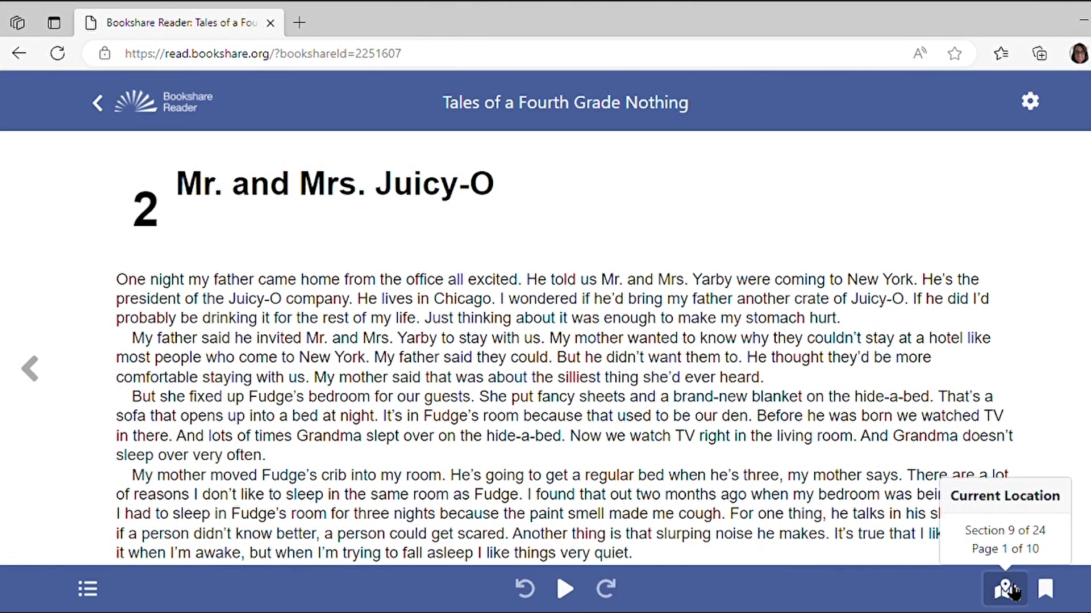
click(1056, 592)
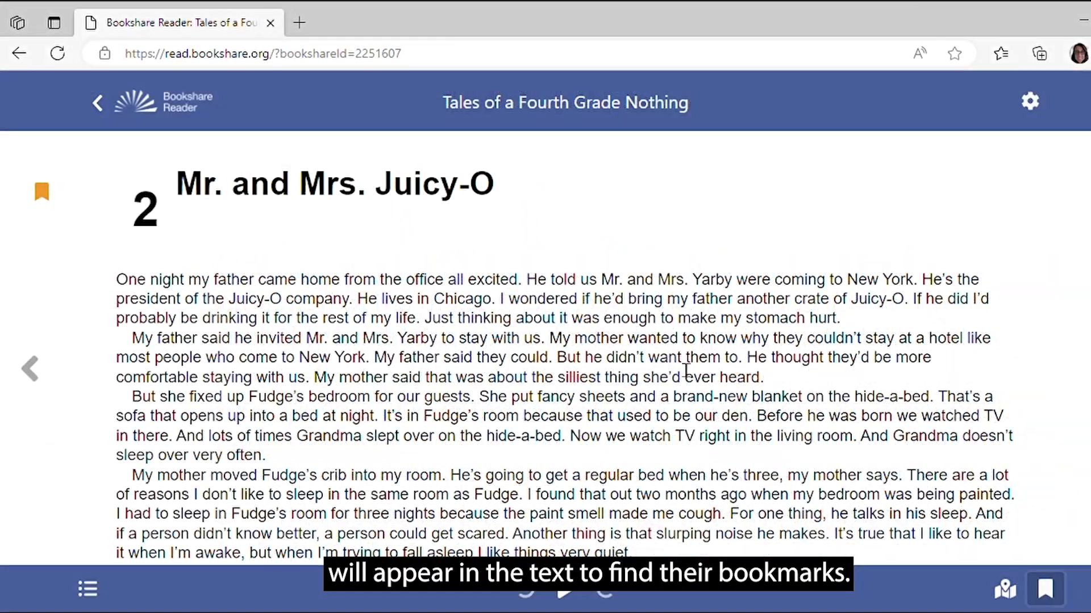
click(1082, 369)
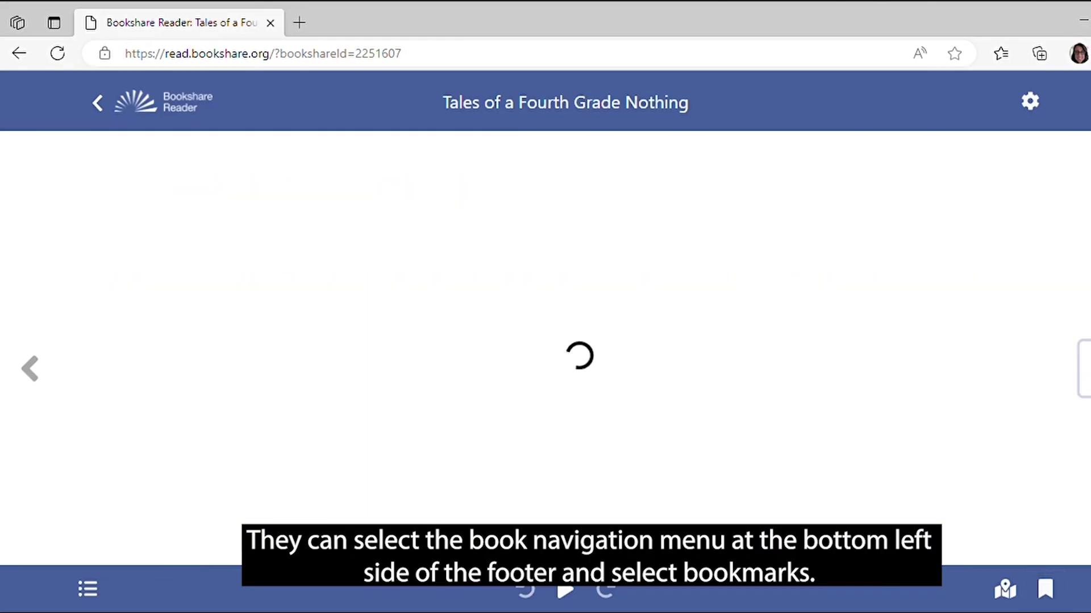
scroll(801, 354, down, 7)
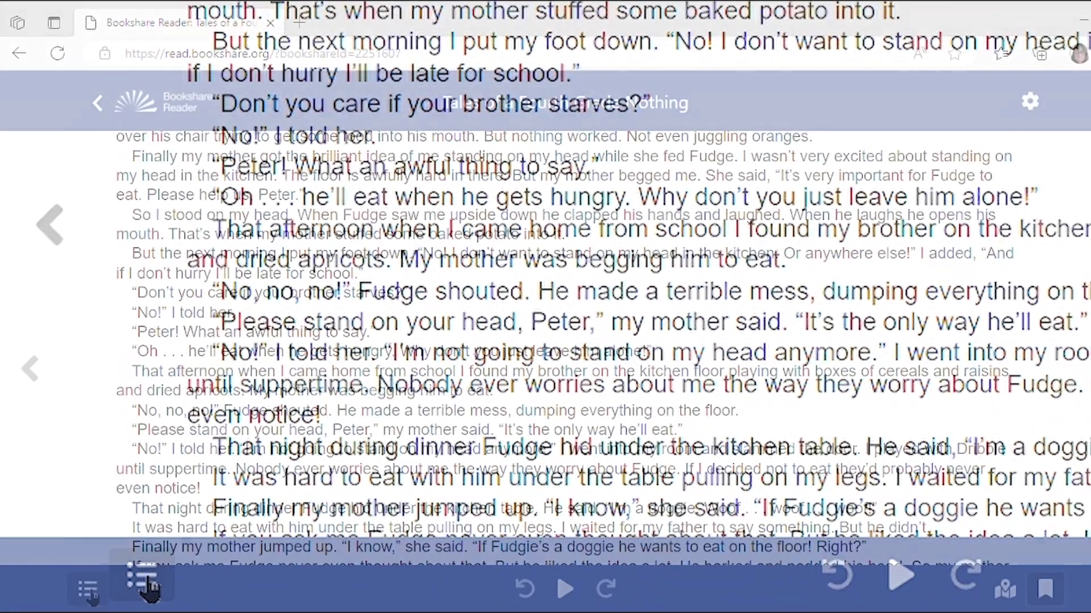
Step: Return to the chapter 2 'Mr. and Mrs. Juicy-O' bookmark from the book's bookmark list
click(88, 589)
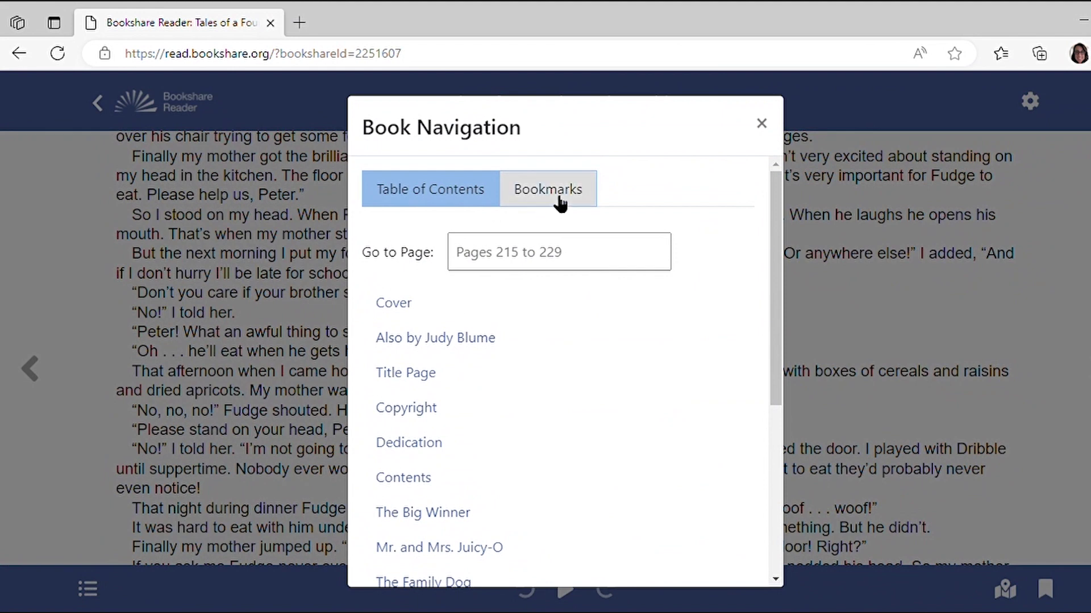
click(559, 204)
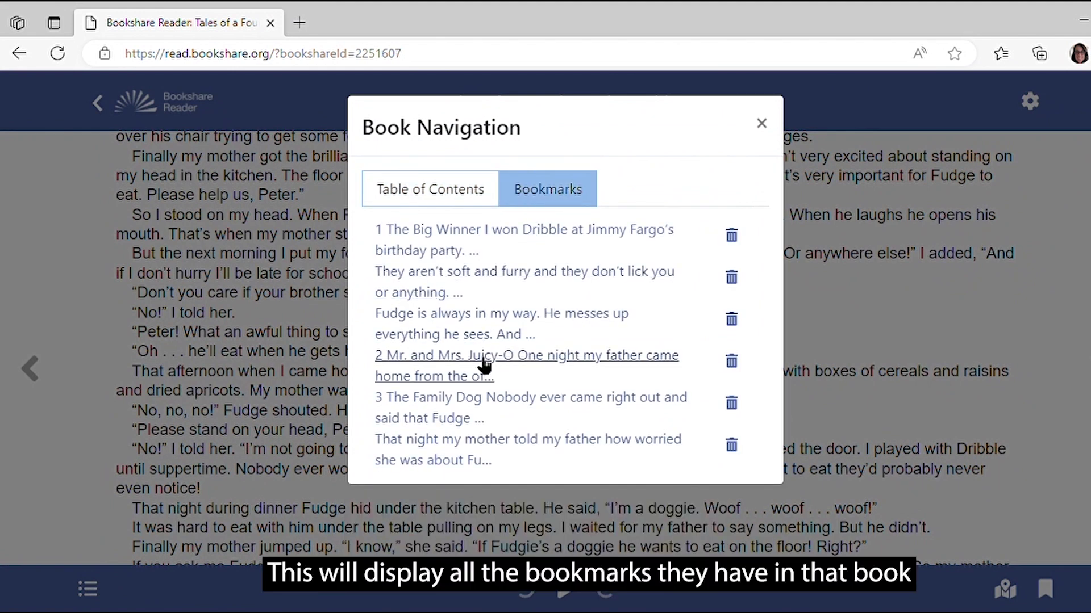
click(471, 376)
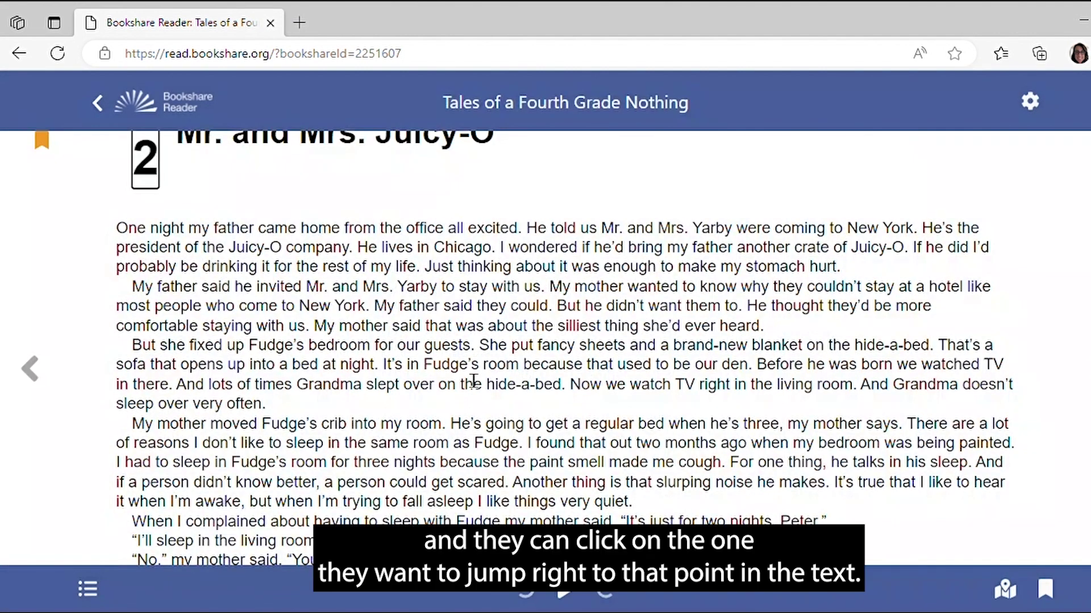